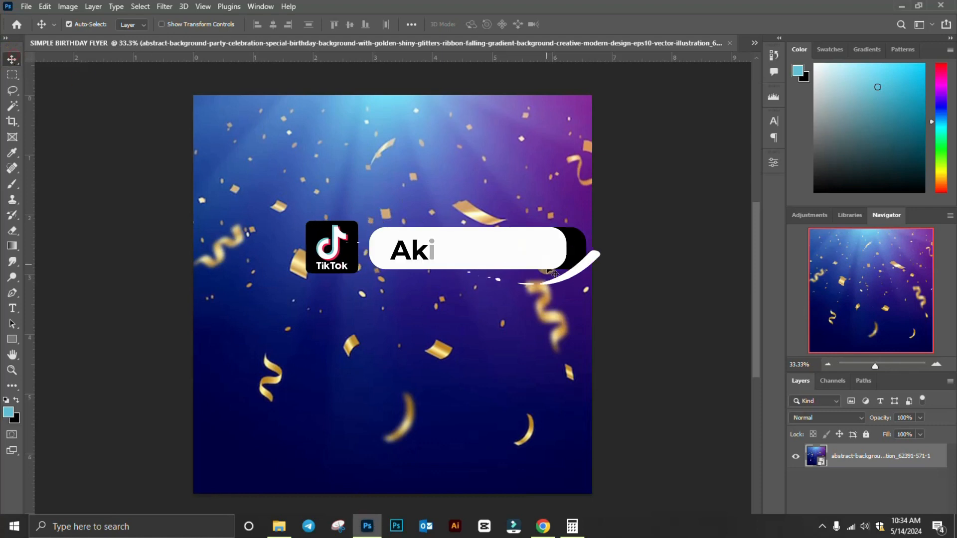
Browse in File Explorer to the drive-download folder in Downloads that holds the portrait photo
{"action": "left_click", "coordinate": [289, 529]}
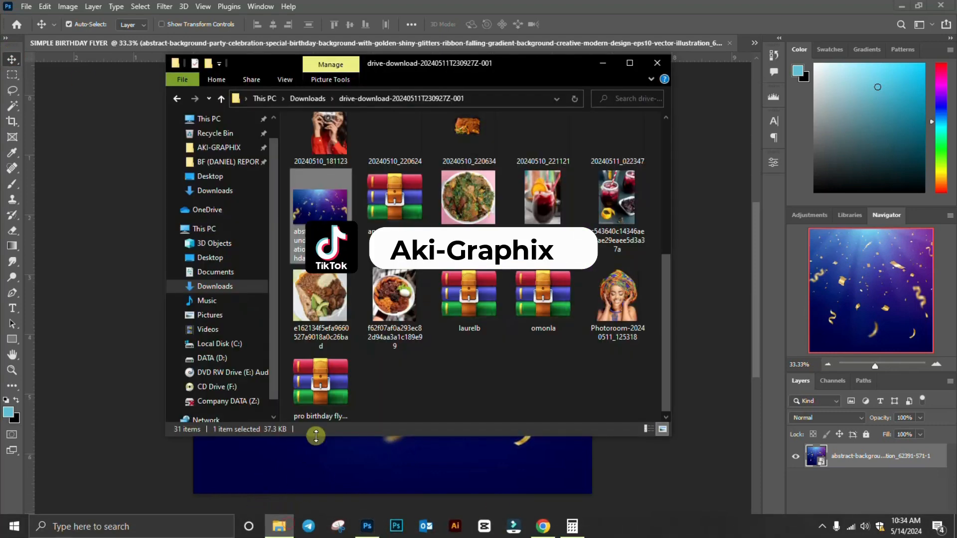
Place the Photoroom portrait into the flyer, scaled to 61.56% and moved up to fill it
{"action": "scroll", "coordinate": [520, 275], "scroll_direction": "up", "scroll_amount": 3}
{"action": "scroll", "coordinate": [519, 274], "scroll_direction": "down", "scroll_amount": 3}
{"action": "left_click_drag", "start_coordinate": [606, 298], "coordinate": [236, 273]}
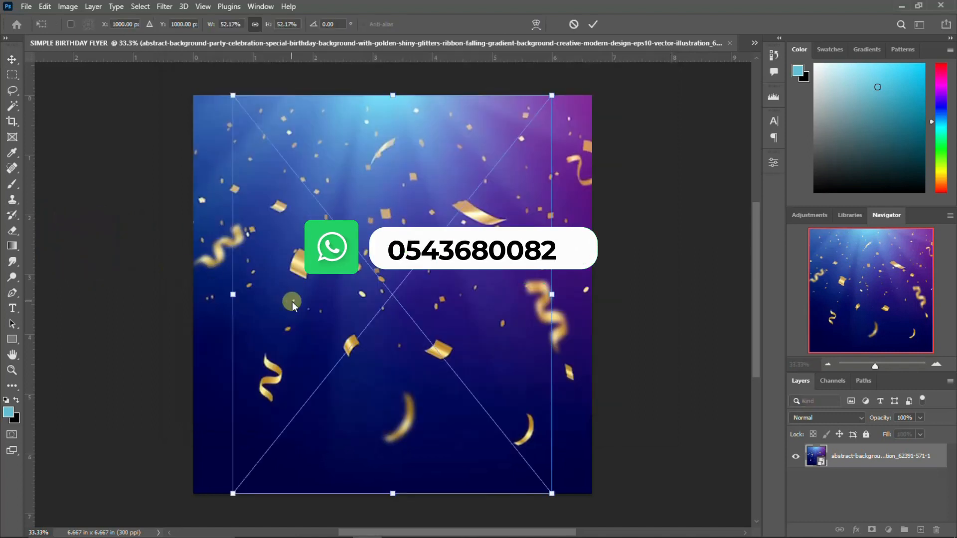
{"action": "left_click_drag", "start_coordinate": [553, 293], "coordinate": [581, 279]}
{"action": "left_click_drag", "start_coordinate": [407, 344], "coordinate": [406, 304]}
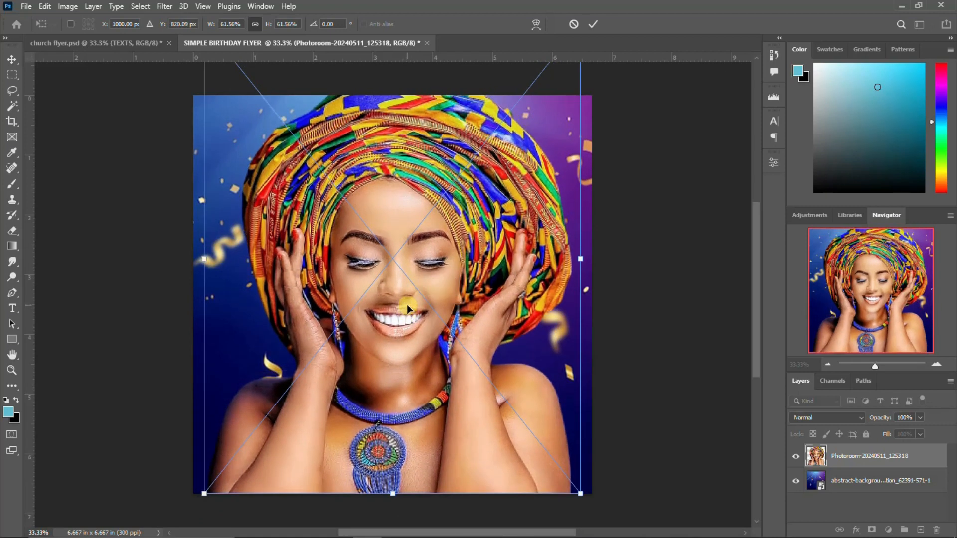
{"action": "key", "text": "Return"}
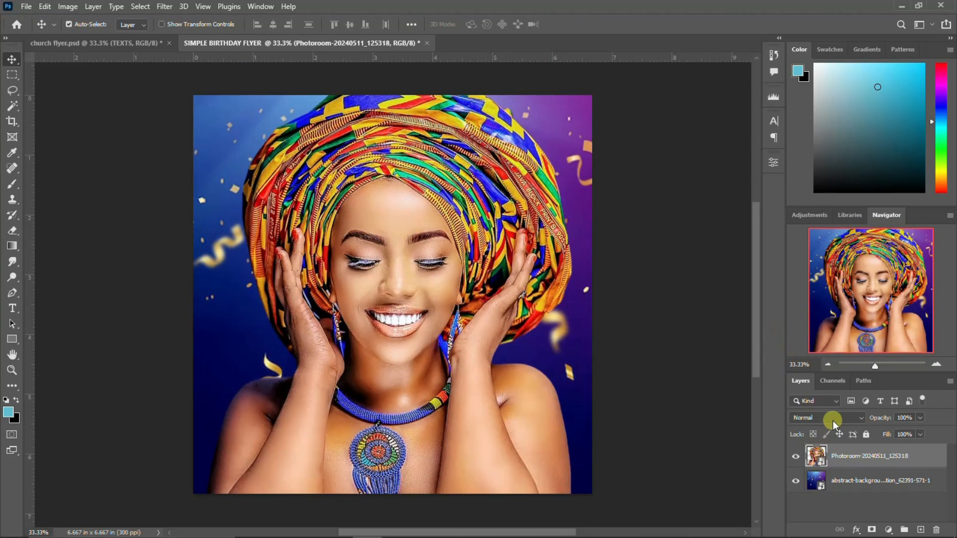
Put the confetti background layer into its own group named BG
{"action": "left_click", "coordinate": [847, 484]}
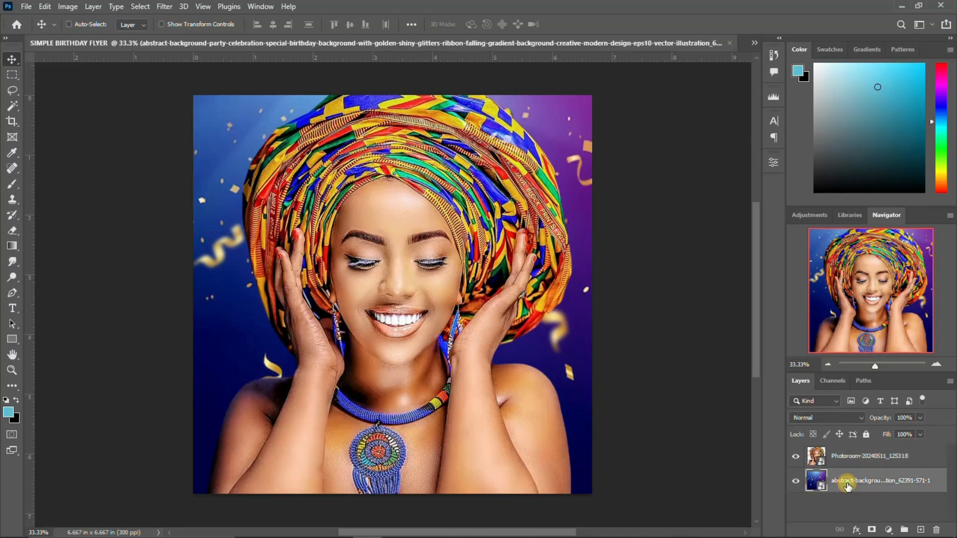
{"action": "key", "text": "ctrl+g"}
{"action": "left_click", "coordinate": [809, 477]}
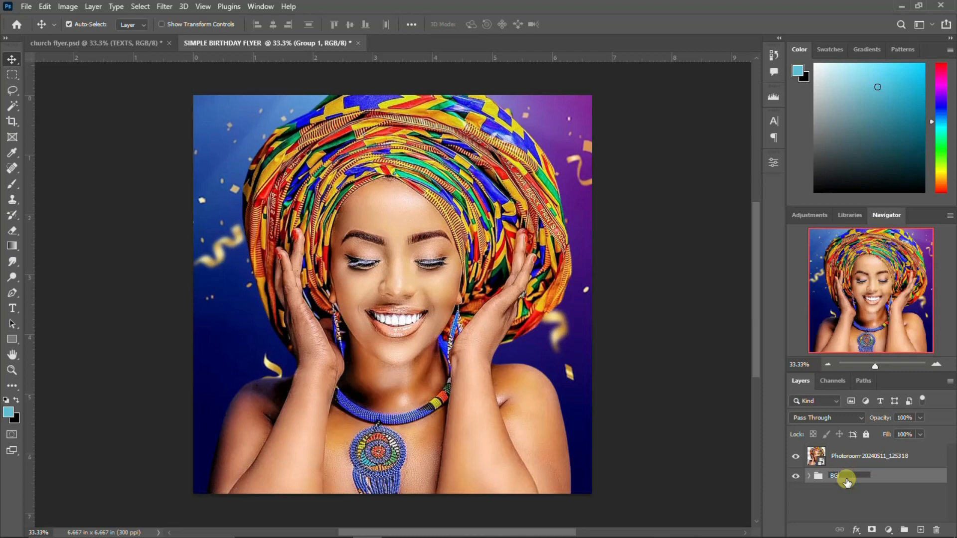
{"action": "left_click", "coordinate": [843, 456]}
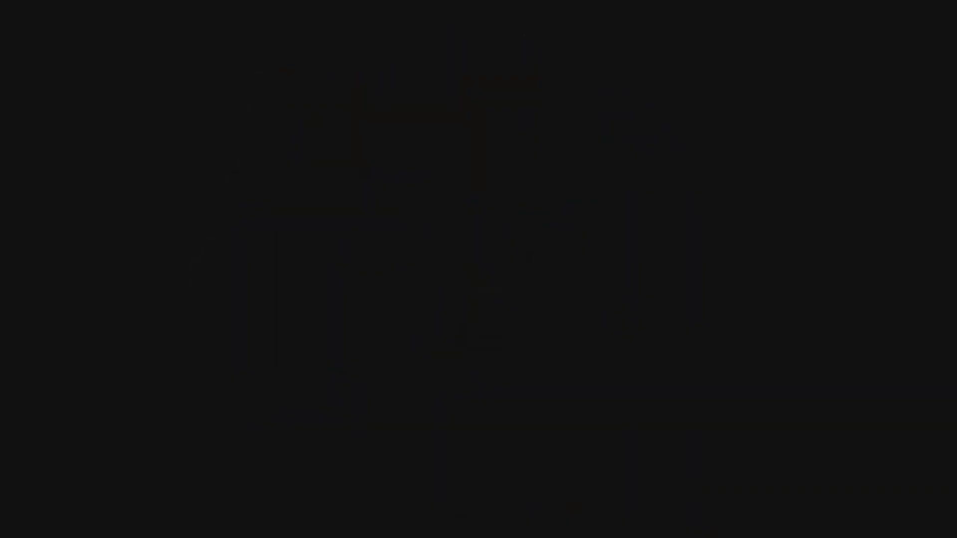
{"action": "left_click", "coordinate": [837, 418]}
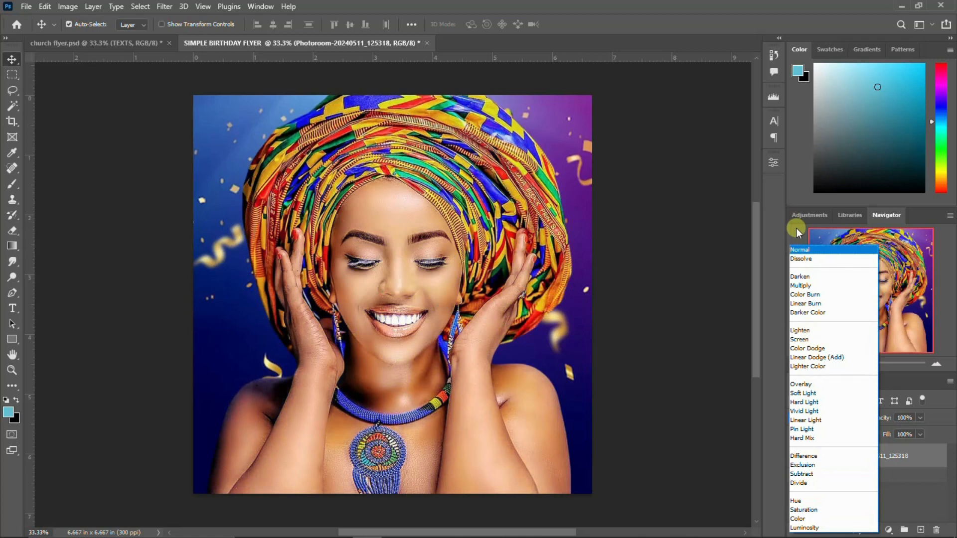
{"action": "left_click", "coordinate": [807, 252]}
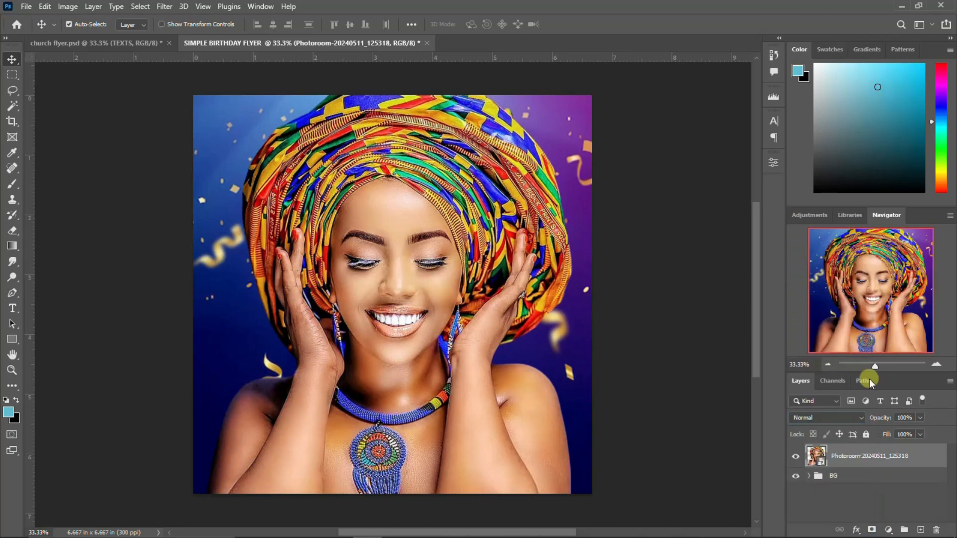
Fade the portrait layer to 20% opacity and duplicate it at 100%
{"action": "left_click", "coordinate": [881, 421]}
{"action": "type", "text": "20"}
{"action": "key", "text": "Return"}
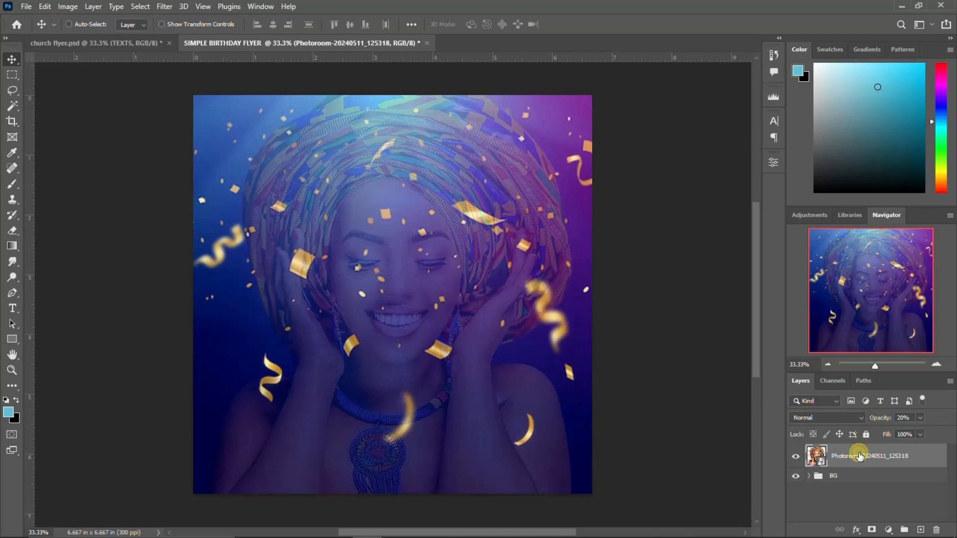
{"action": "key", "text": "ctrl+j"}
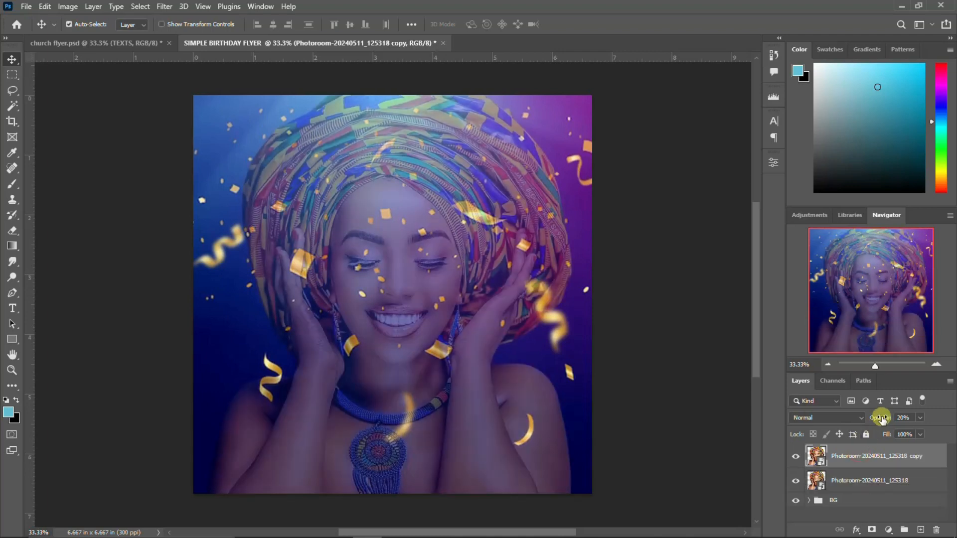
{"action": "type", "text": "100"}
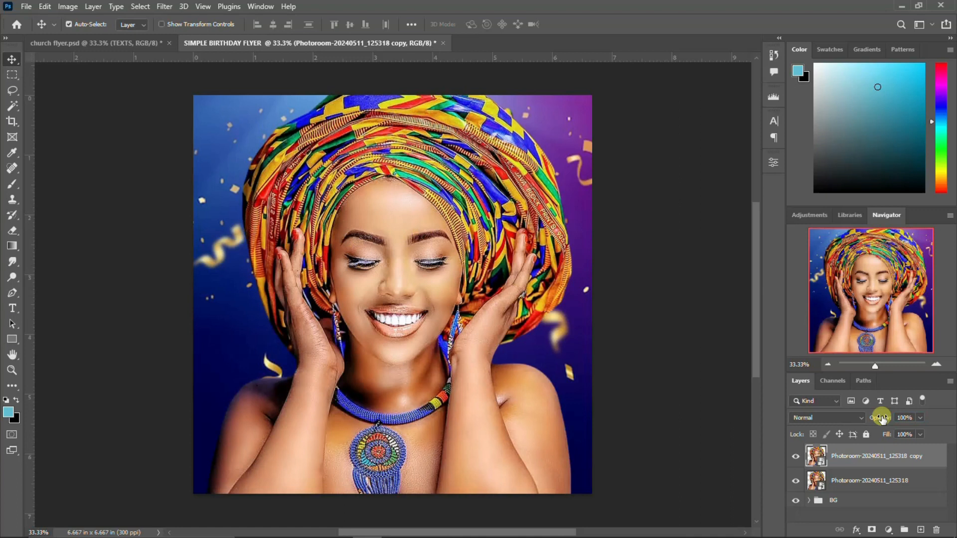
Add a Gradient Fill layer using the Basics Foreground to Background gradient
{"action": "left_click", "coordinate": [889, 531]}
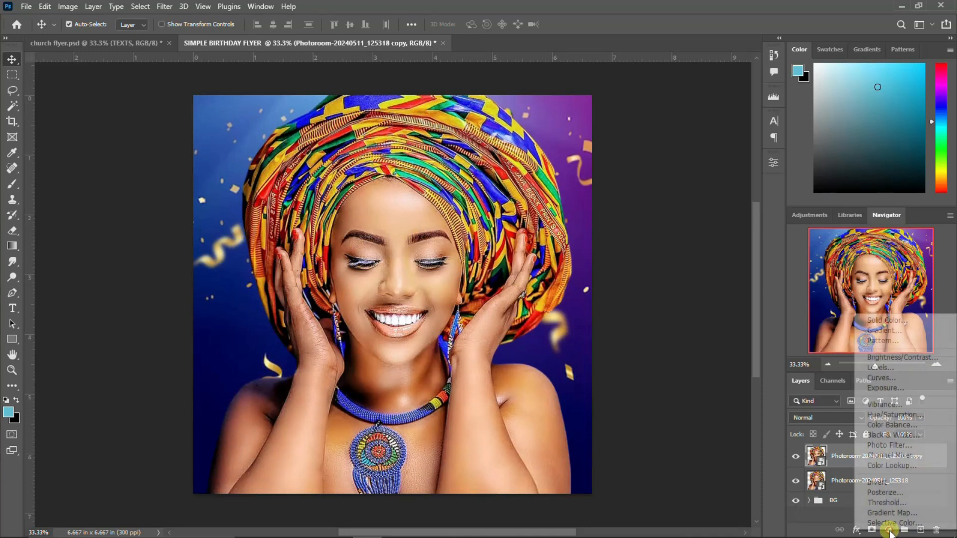
{"action": "left_click", "coordinate": [893, 331]}
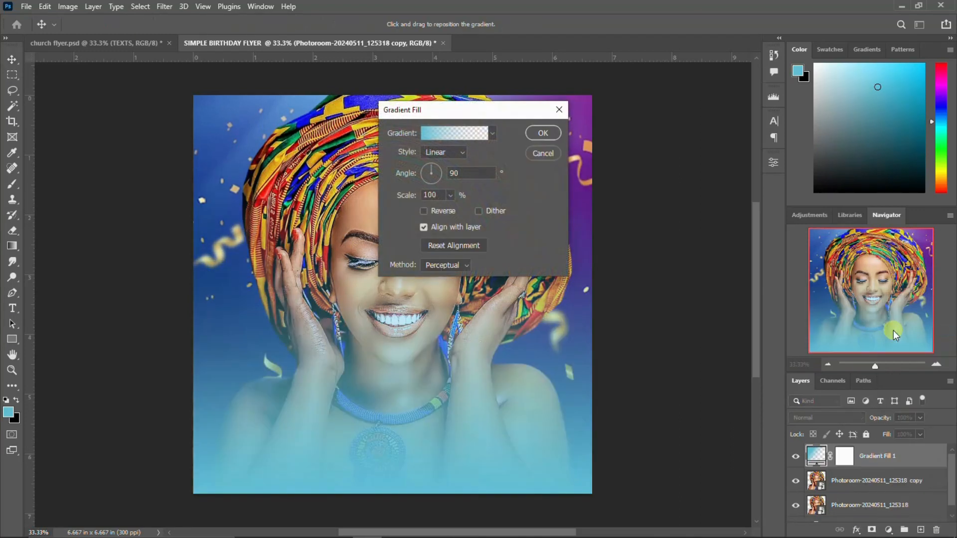
{"action": "left_click", "coordinate": [451, 133]}
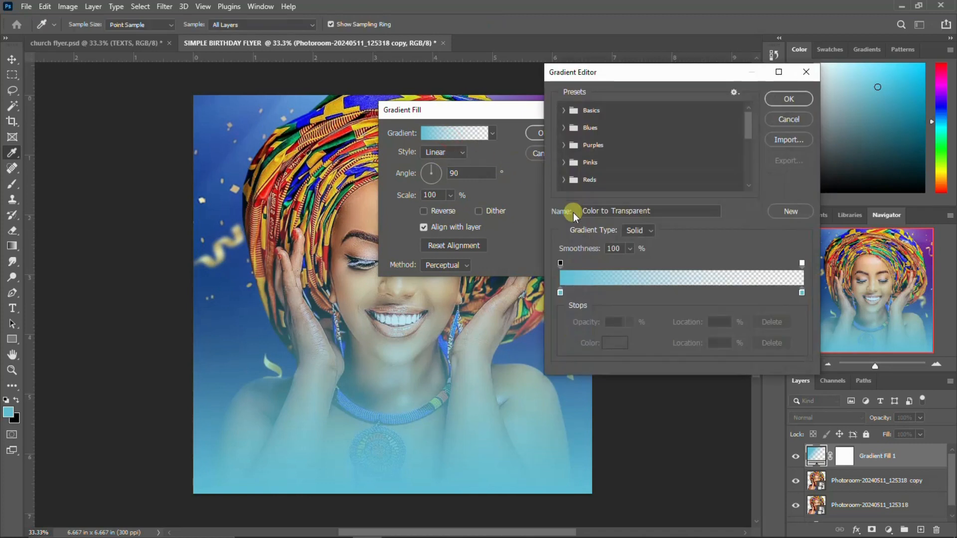
{"action": "left_click", "coordinate": [563, 112]}
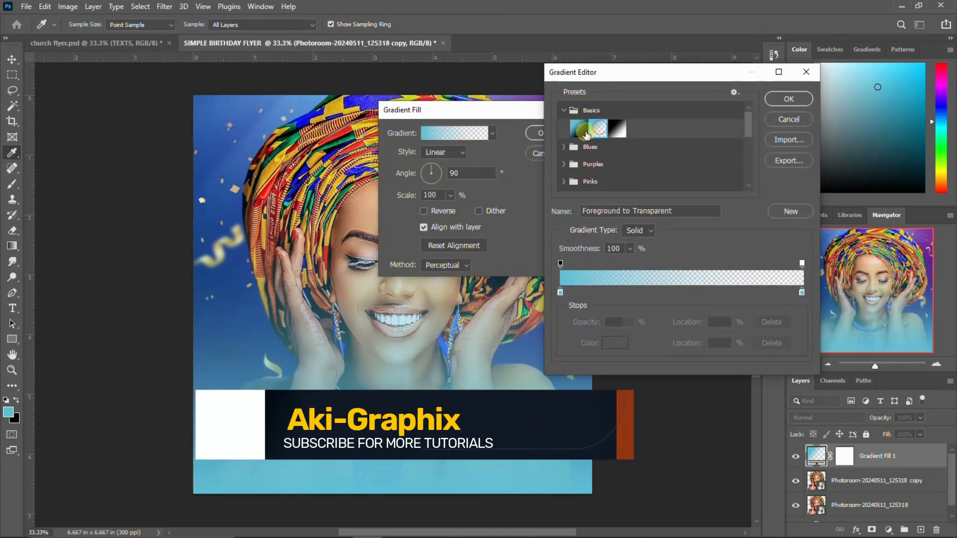
{"action": "left_click", "coordinate": [577, 131]}
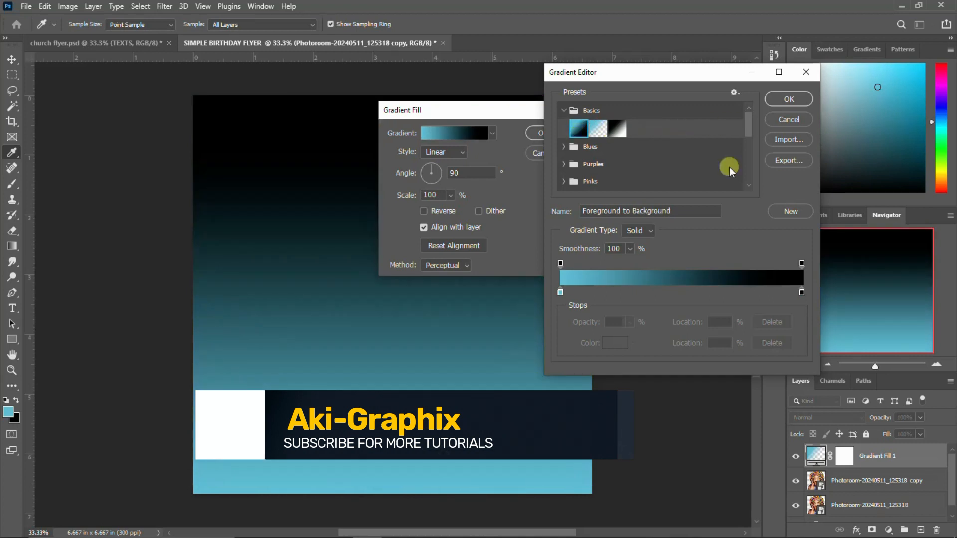
{"action": "left_click", "coordinate": [789, 99]}
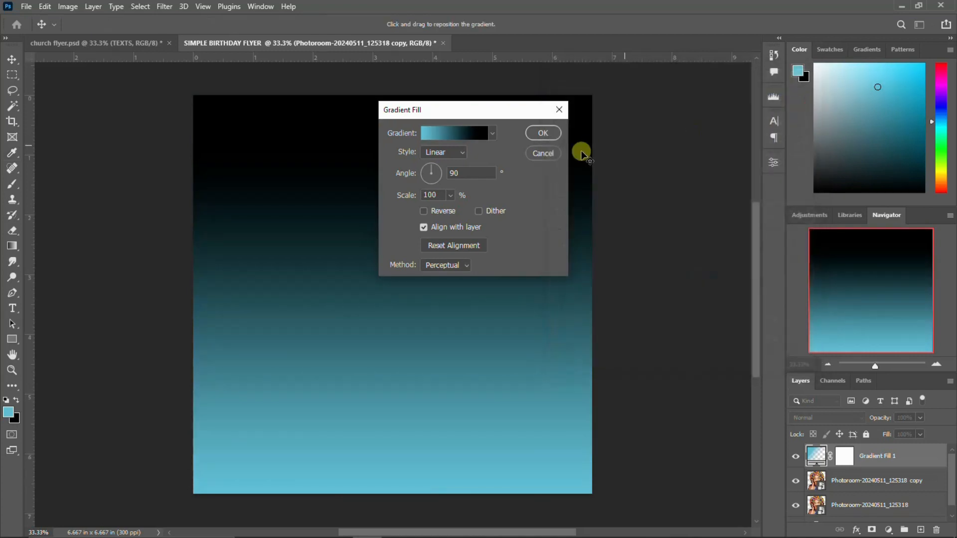
Make the gradient's left colour stop pure black
{"action": "left_click", "coordinate": [456, 132]}
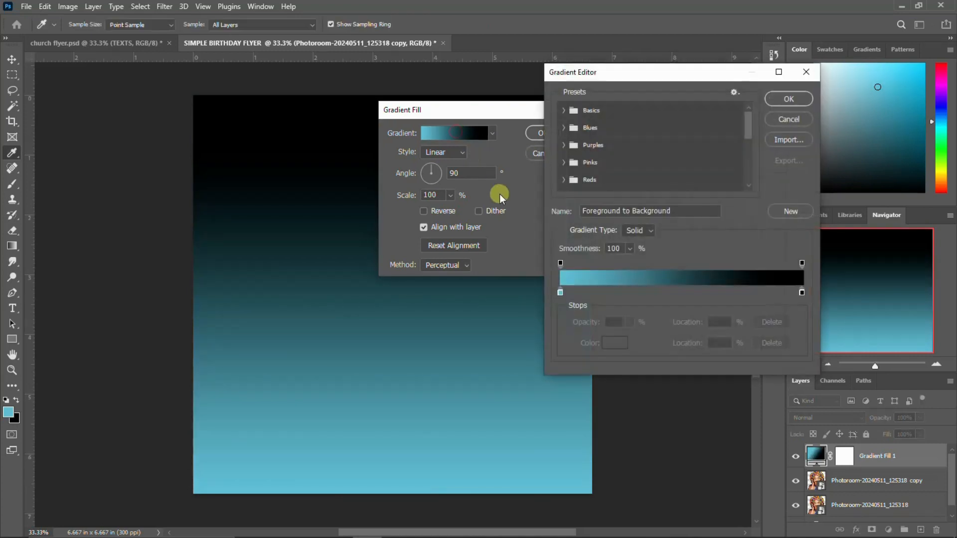
{"action": "left_click", "coordinate": [561, 291]}
{"action": "left_click", "coordinate": [615, 342]}
{"action": "left_click", "coordinate": [636, 266]}
{"action": "left_click_drag", "start_coordinate": [636, 266], "coordinate": [635, 319]}
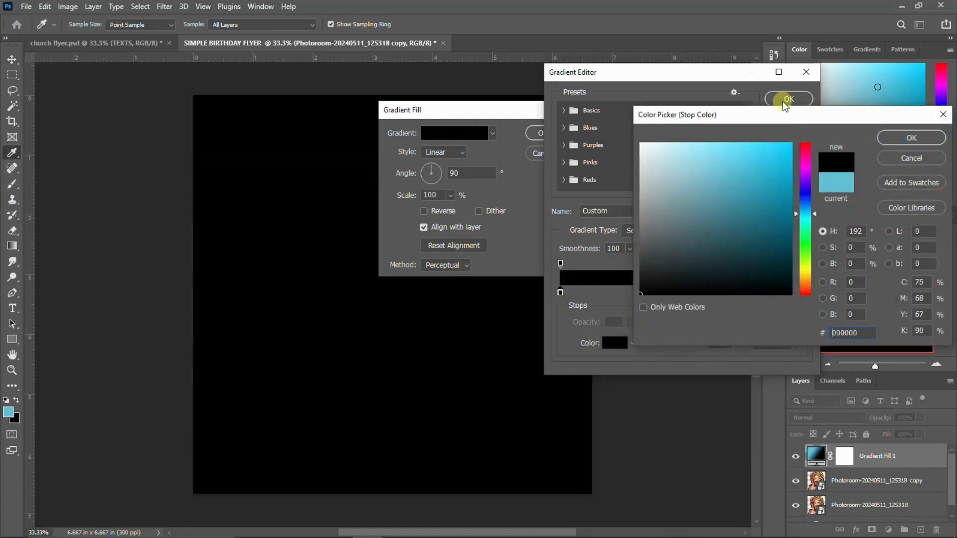
{"action": "left_click", "coordinate": [906, 138]}
Make the right stop white and apply the gradient reversed so black is on top
{"action": "left_click", "coordinate": [617, 343]}
{"action": "left_click_drag", "start_coordinate": [678, 207], "coordinate": [641, 144]}
{"action": "left_click", "coordinate": [902, 134]}
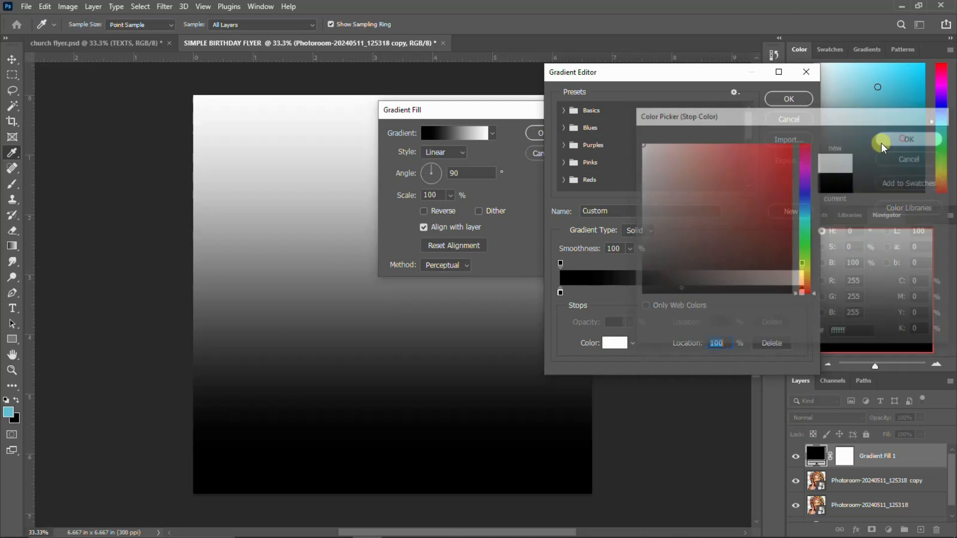
{"action": "left_click", "coordinate": [782, 100]}
{"action": "left_click", "coordinate": [427, 211]}
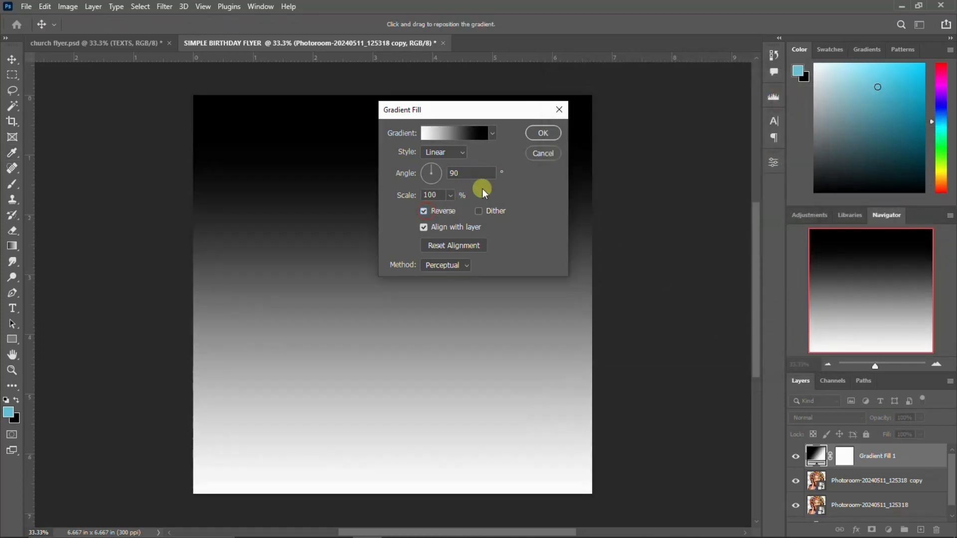
{"action": "left_click", "coordinate": [539, 134]}
{"action": "left_click", "coordinate": [848, 417]}
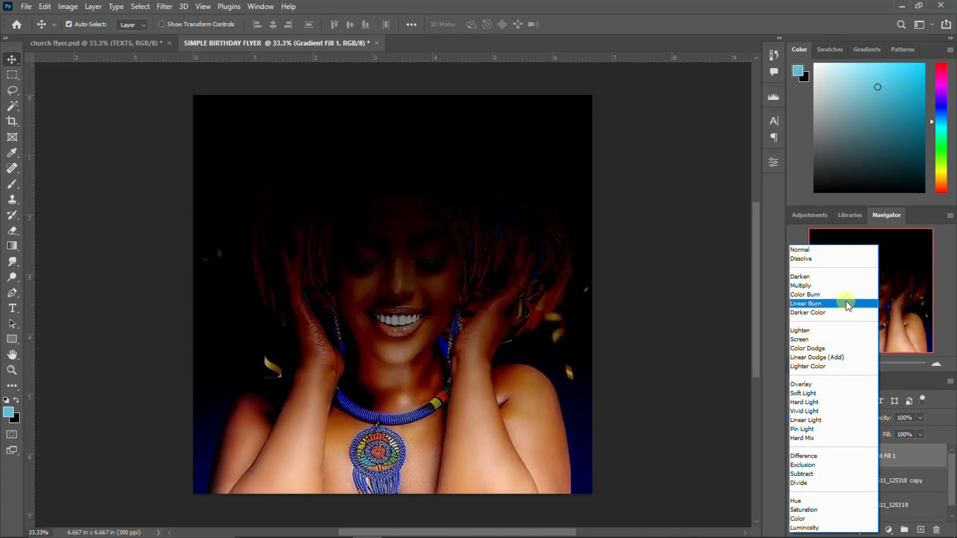
Set the gradient layer to Linear Burn and shrink the portrait copy to about 52%, moved down
{"action": "left_click", "coordinate": [846, 304]}
{"action": "left_click", "coordinate": [880, 483]}
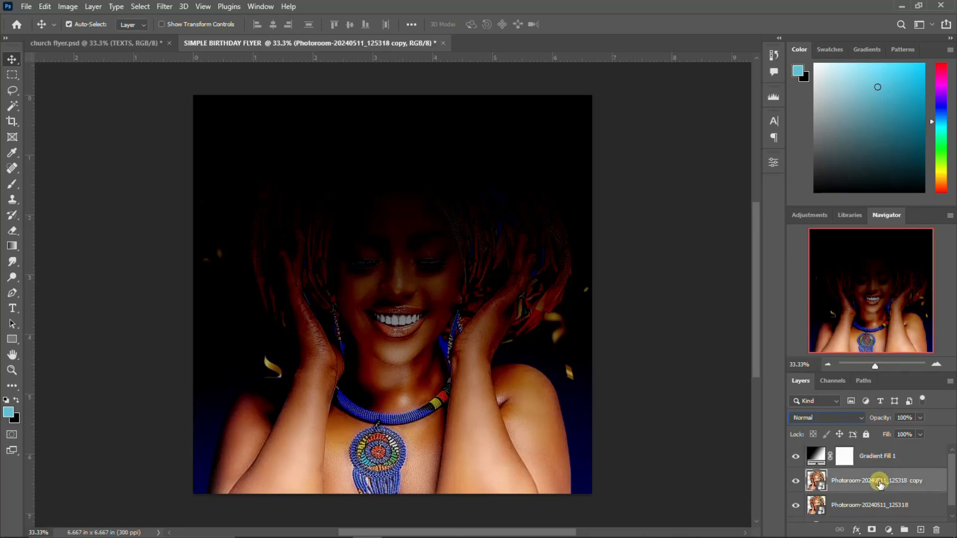
{"action": "key", "text": "ctrl+t"}
{"action": "mouse_move", "coordinate": [435, 323]}
{"action": "left_mouse_down"}
{"action": "mouse_move", "coordinate": [426, 334]}
{"action": "mouse_move", "coordinate": [425, 325]}
{"action": "left_mouse_up"}
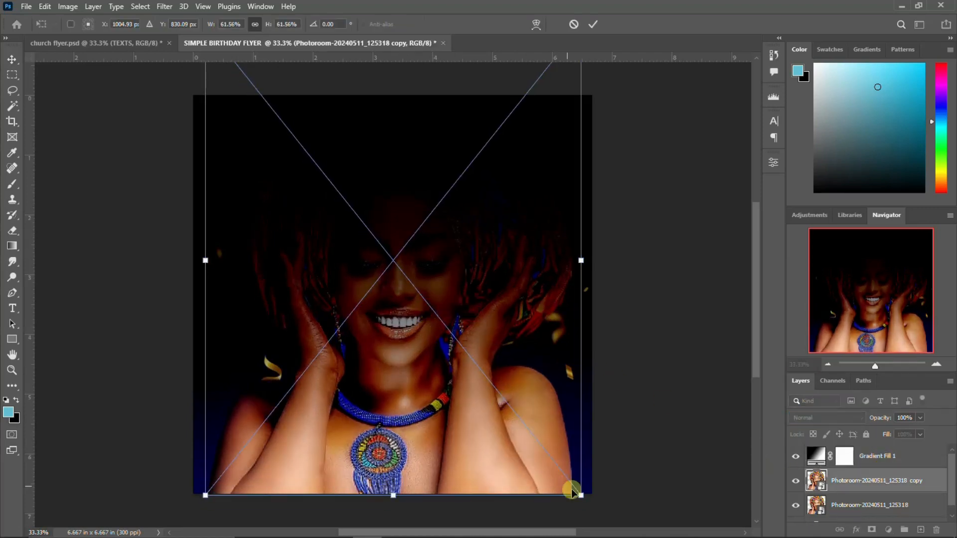
{"action": "left_click_drag", "start_coordinate": [580, 495], "coordinate": [549, 476]}
{"action": "left_click_drag", "start_coordinate": [448, 366], "coordinate": [451, 387]}
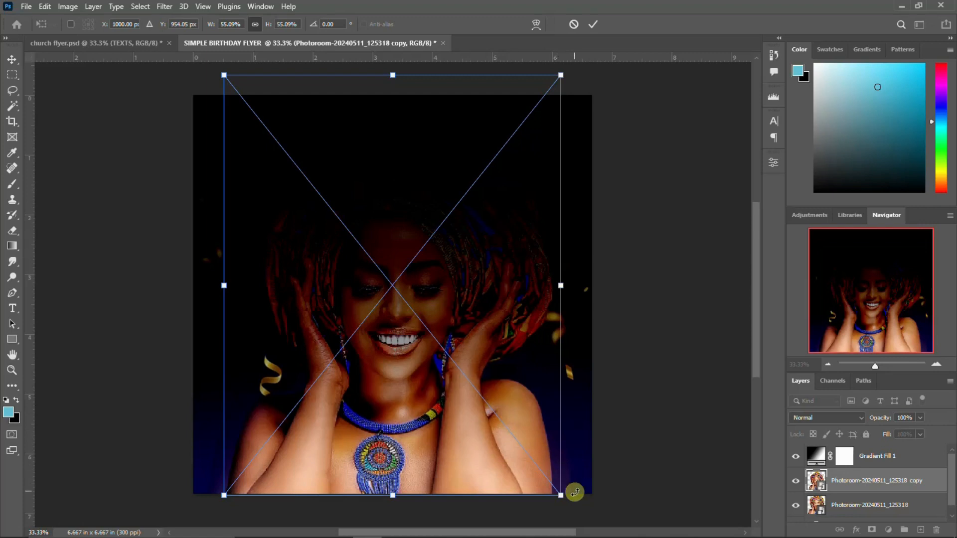
{"action": "left_click_drag", "start_coordinate": [560, 495], "coordinate": [550, 482]}
{"action": "left_click_drag", "start_coordinate": [486, 397], "coordinate": [487, 412]}
{"action": "key", "text": "Return"}
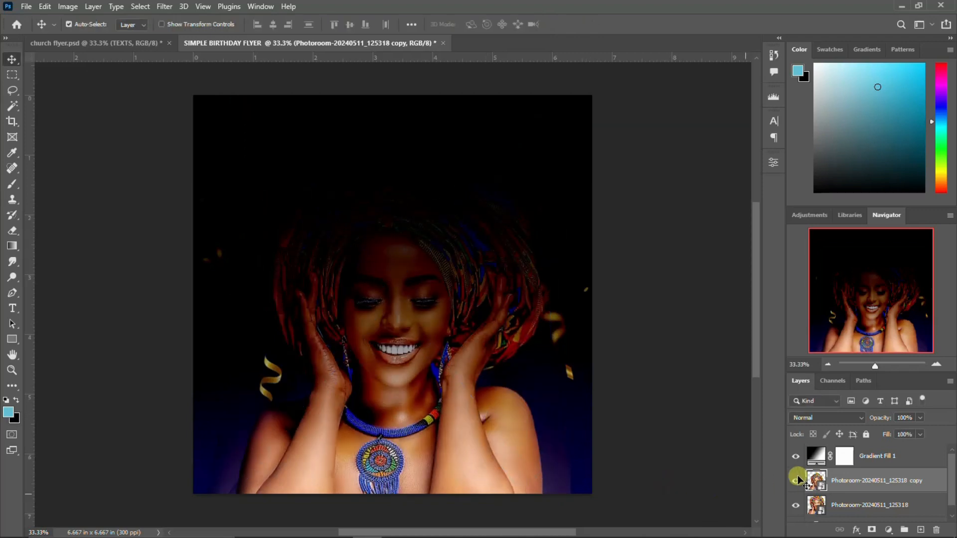
Reverse the gradient overlay and shift it up to brighten the face
{"action": "double_click", "coordinate": [818, 456]}
{"action": "left_click", "coordinate": [428, 211]}
{"action": "left_click_drag", "start_coordinate": [347, 272], "coordinate": [337, 212]}
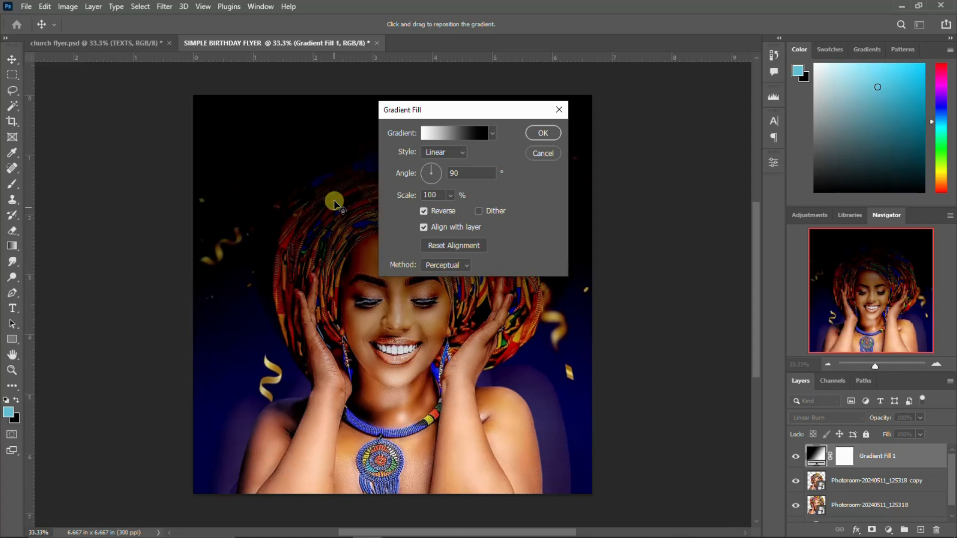
{"action": "left_click", "coordinate": [543, 132]}
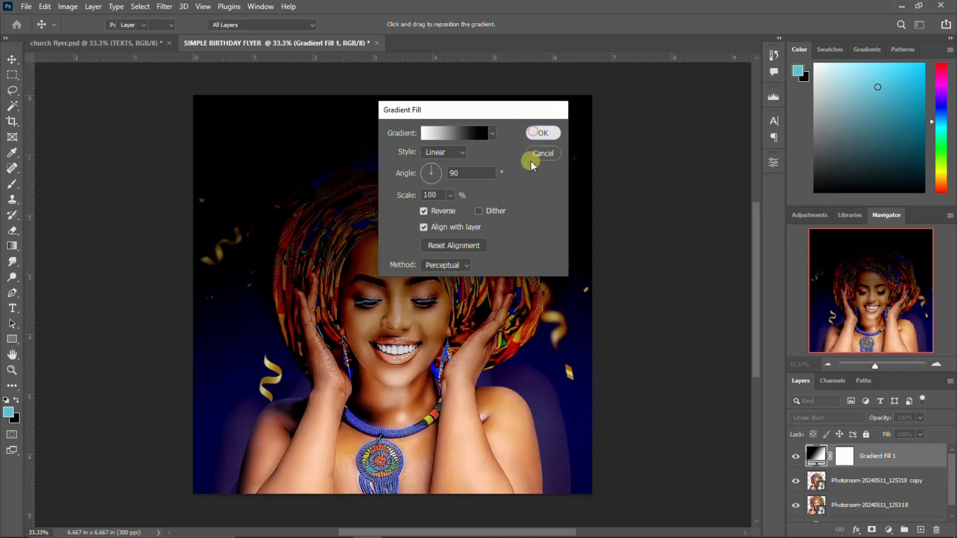
{"action": "left_click", "coordinate": [432, 415]}
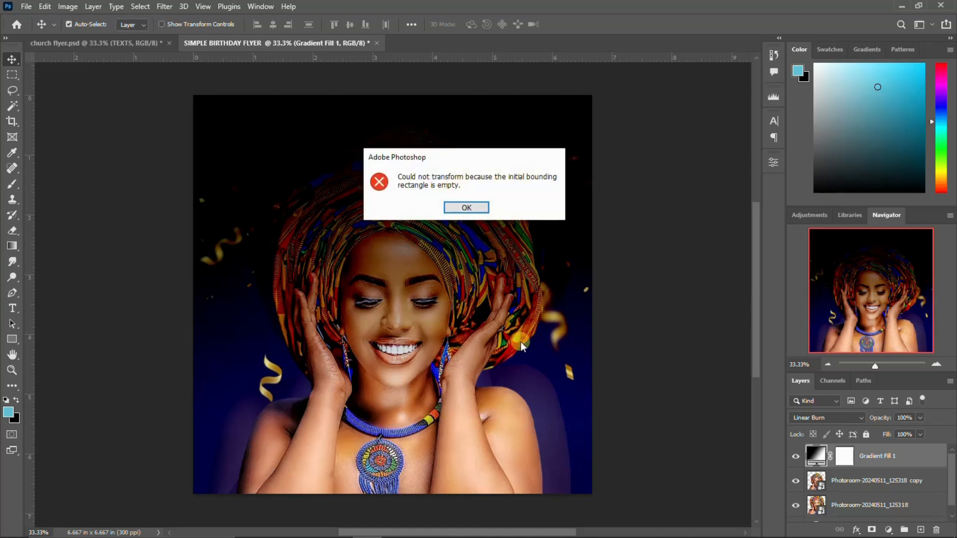
{"action": "key", "text": "Return"}
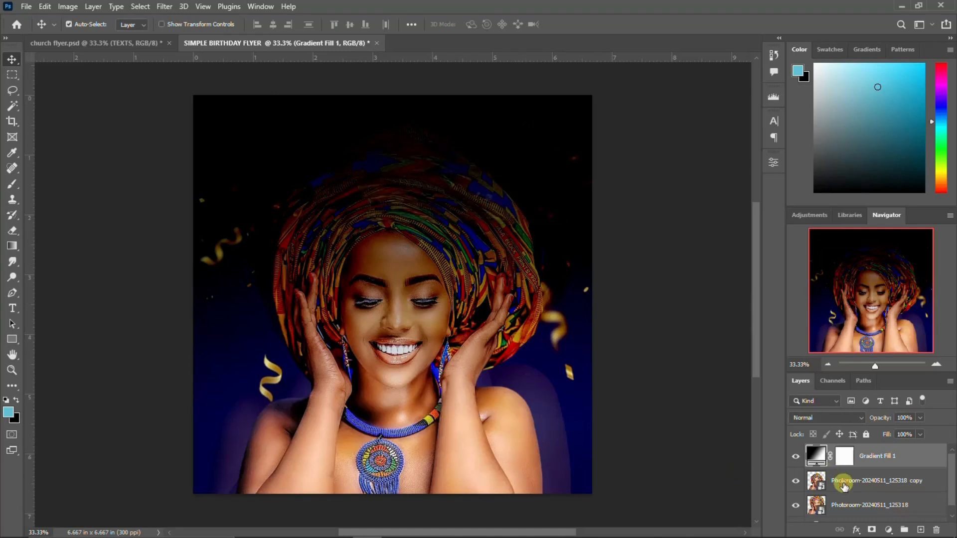
Enlarge the woman's photo copy and move it upward
{"action": "left_click", "coordinate": [842, 481]}
{"action": "key", "text": "ctrl+t"}
{"action": "left_click_drag", "start_coordinate": [550, 495], "coordinate": [577, 510]}
{"action": "left_click_drag", "start_coordinate": [492, 446], "coordinate": [494, 419]}
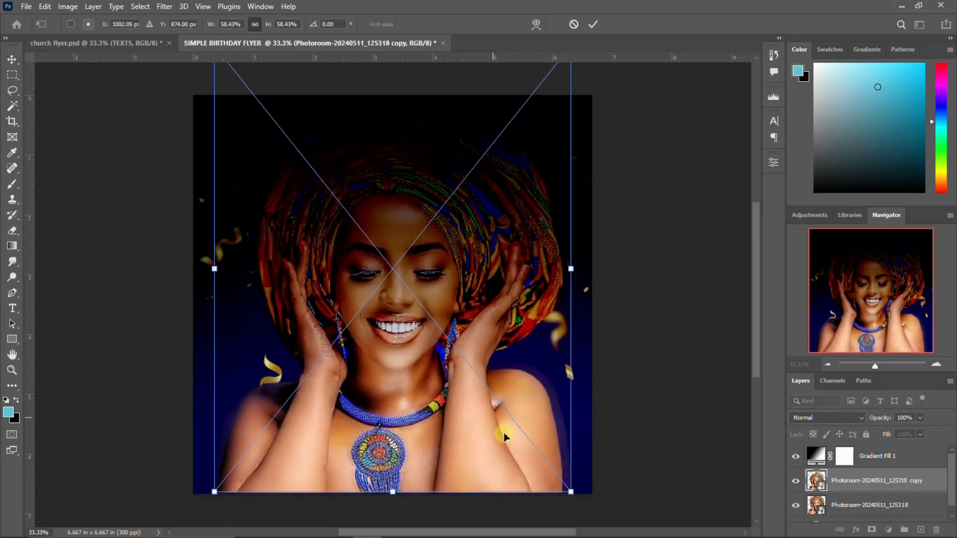
{"action": "left_click_drag", "start_coordinate": [570, 492], "coordinate": [583, 508]}
{"action": "left_click_drag", "start_coordinate": [522, 451], "coordinate": [524, 434]}
{"action": "key", "text": "Return"}
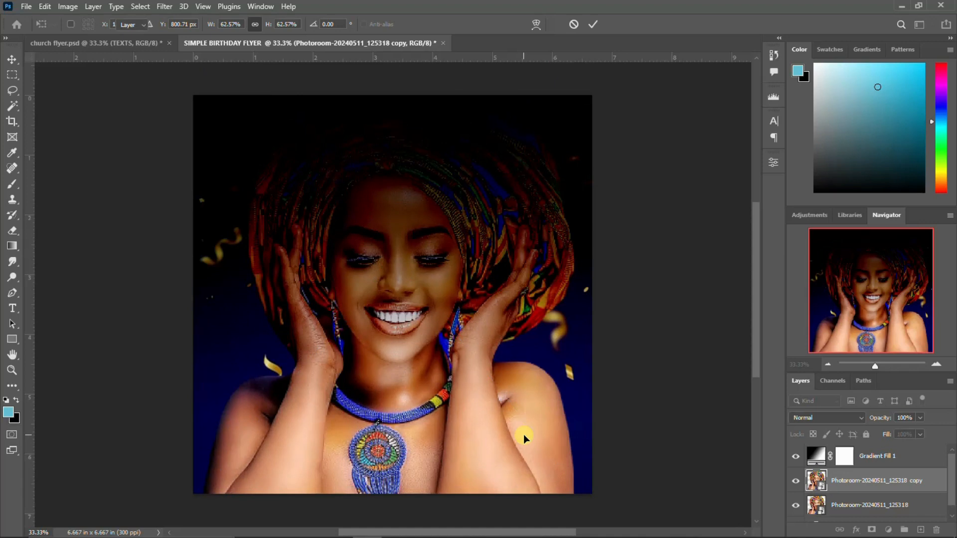
Reposition the gradient overlay again to brighten the lower image
{"action": "double_click", "coordinate": [809, 453]}
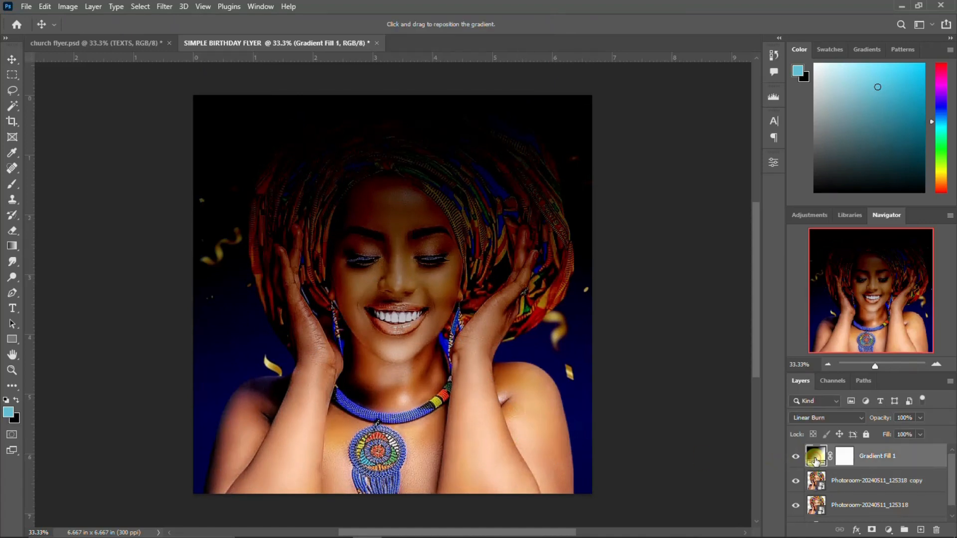
{"action": "left_click_drag", "start_coordinate": [327, 228], "coordinate": [327, 216]}
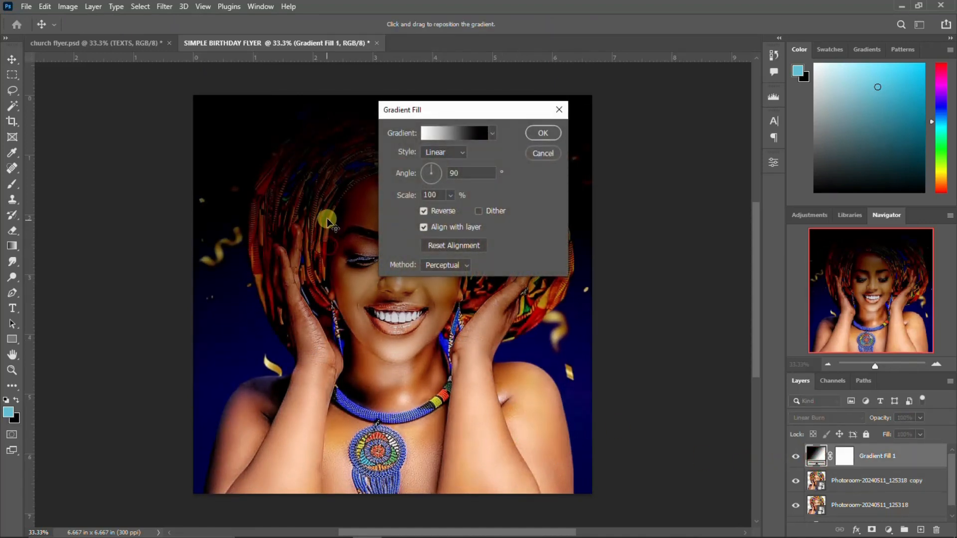
{"action": "left_click", "coordinate": [542, 131]}
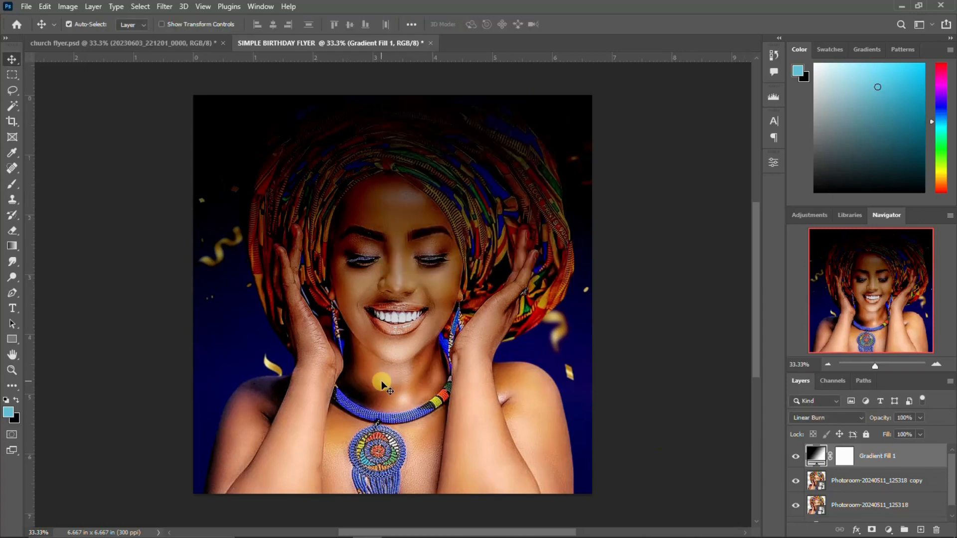
Place the 20230603_221201_0000 image into the flyer, slightly enlarged and positioned
{"action": "mouse_move", "coordinate": [374, 533]}
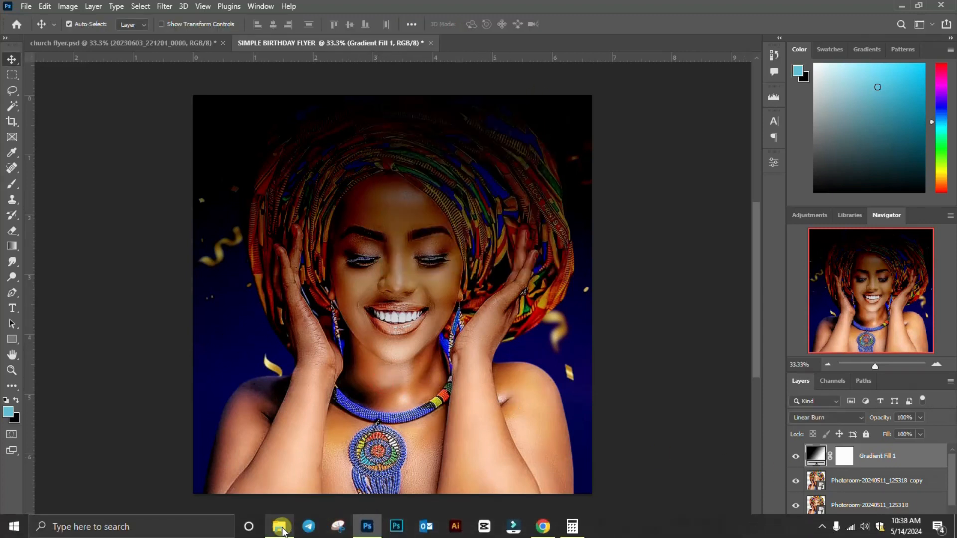
{"action": "left_click", "coordinate": [282, 531]}
{"action": "scroll", "coordinate": [489, 297], "scroll_direction": "up", "scroll_amount": 5}
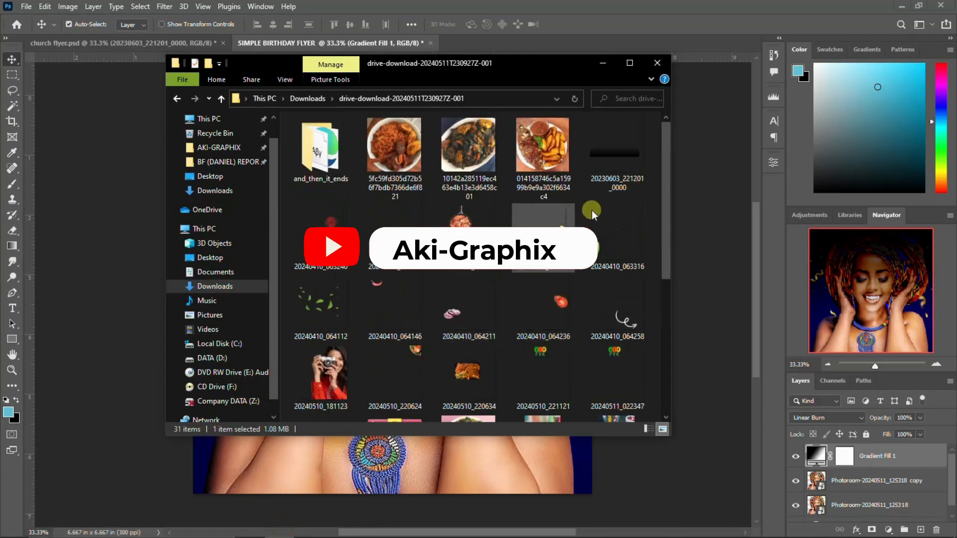
{"action": "left_click_drag", "start_coordinate": [616, 156], "coordinate": [272, 317]}
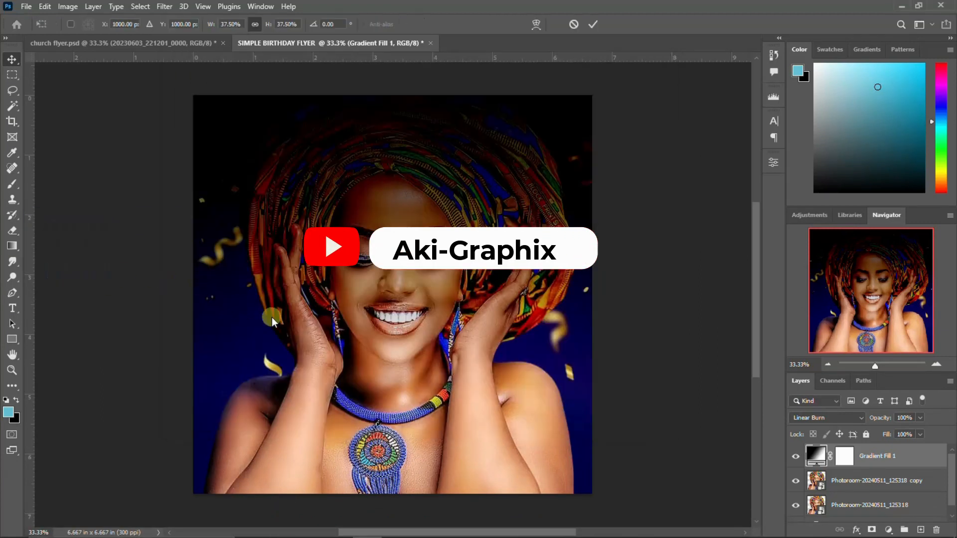
{"action": "left_click_drag", "start_coordinate": [392, 355], "coordinate": [408, 466]}
{"action": "left_click_drag", "start_coordinate": [611, 201], "coordinate": [631, 180]}
{"action": "mouse_move", "coordinate": [559, 323]}
{"action": "left_mouse_down"}
{"action": "mouse_move", "coordinate": [558, 296]}
{"action": "mouse_move", "coordinate": [562, 318]}
{"action": "left_mouse_up"}
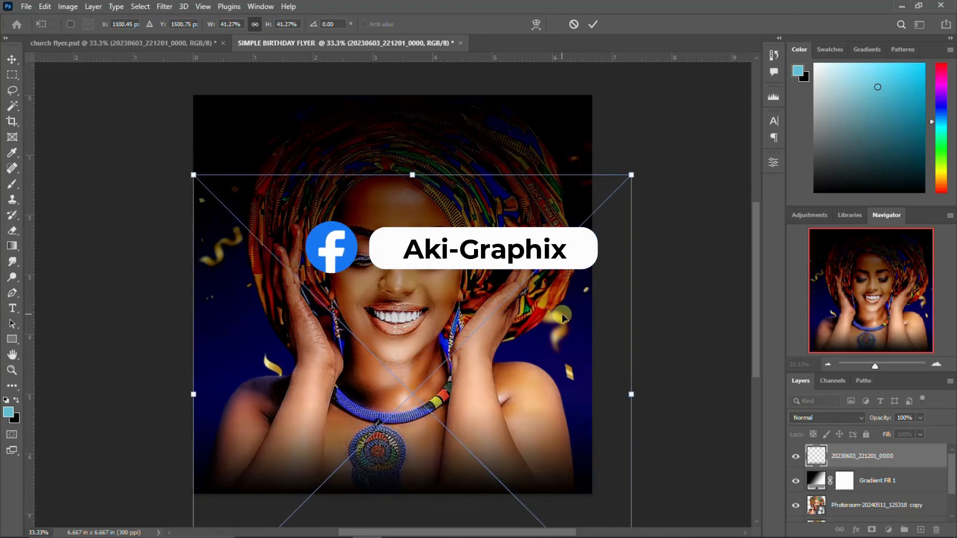
{"action": "key", "text": "Return"}
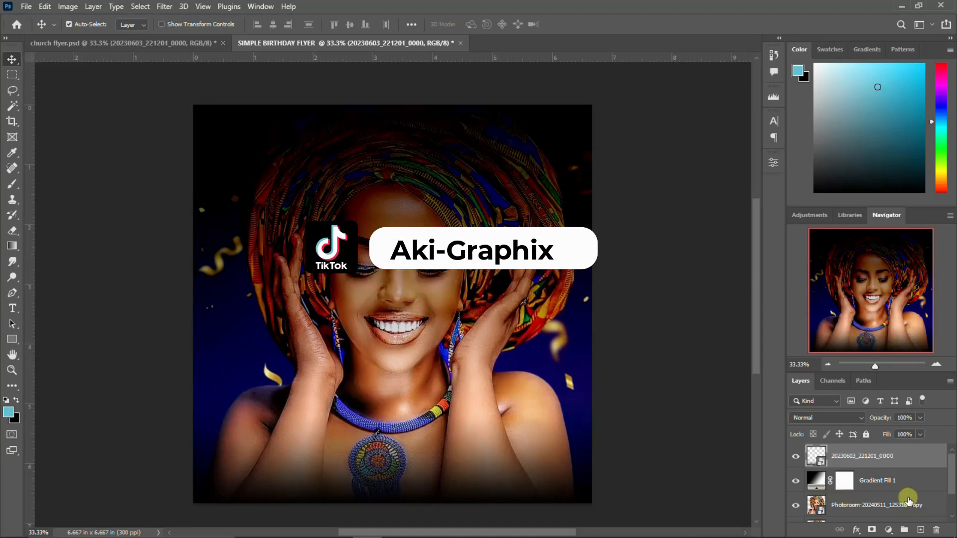
Group the photo and gradient overlay layers into a group named IMAGE & MORE
{"action": "scroll", "coordinate": [876, 509], "scroll_direction": "down", "scroll_amount": 2}
{"action": "left_click", "coordinate": [853, 499], "text": "shift"}
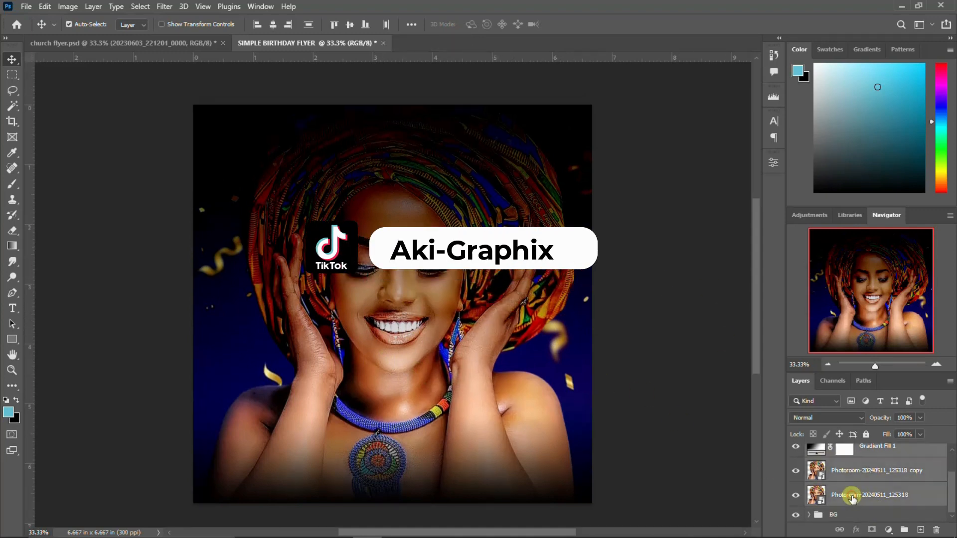
{"action": "scroll", "coordinate": [853, 497], "scroll_direction": "up", "scroll_amount": 2}
{"action": "key", "text": "ctrl+g"}
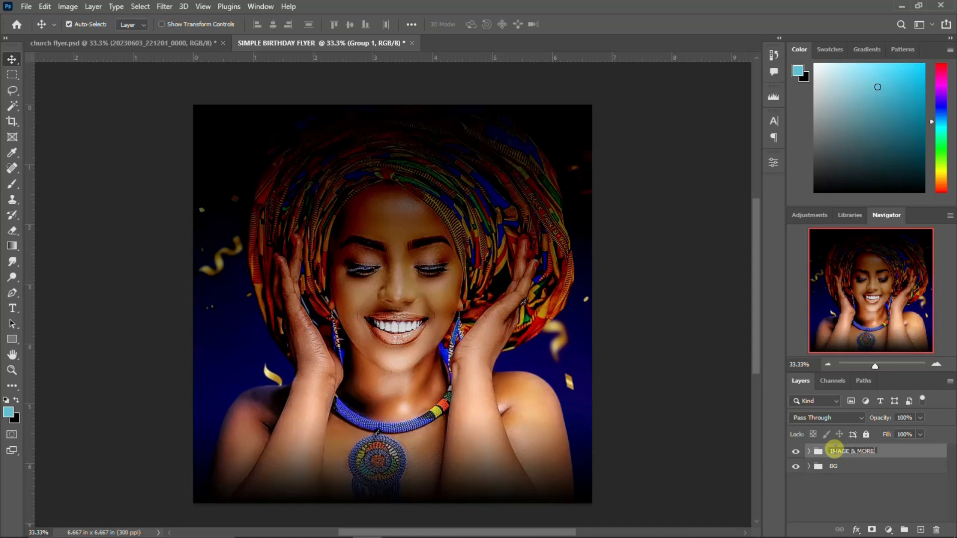
{"action": "key", "text": "Return"}
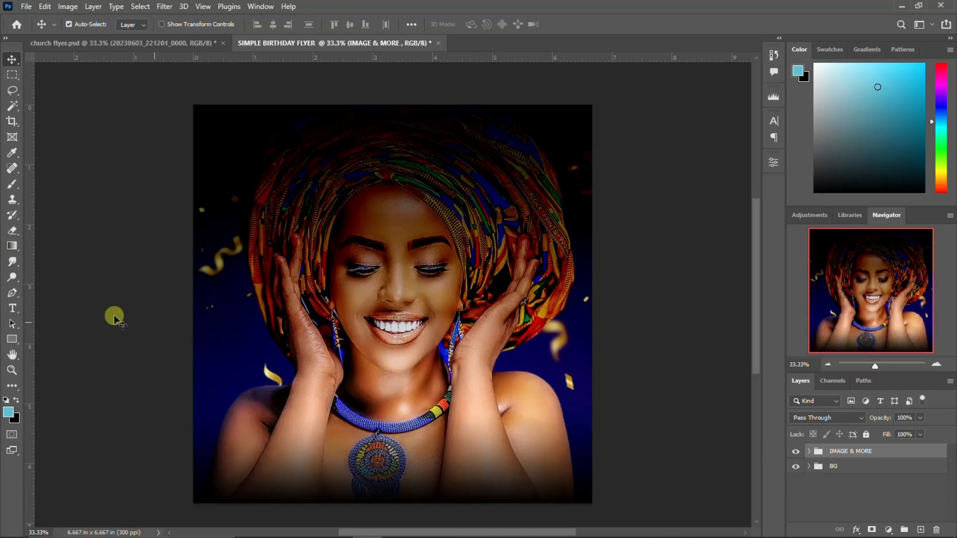
Add a white text layer beside the necklace reading 'happy', correcting the misspelt 'HAPY'
{"action": "key", "text": "t"}
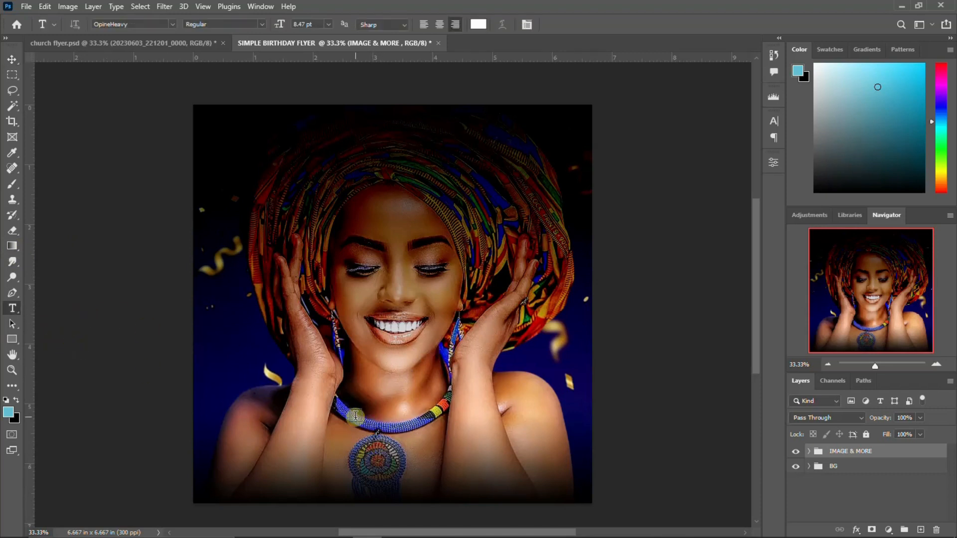
{"action": "left_click", "coordinate": [354, 415]}
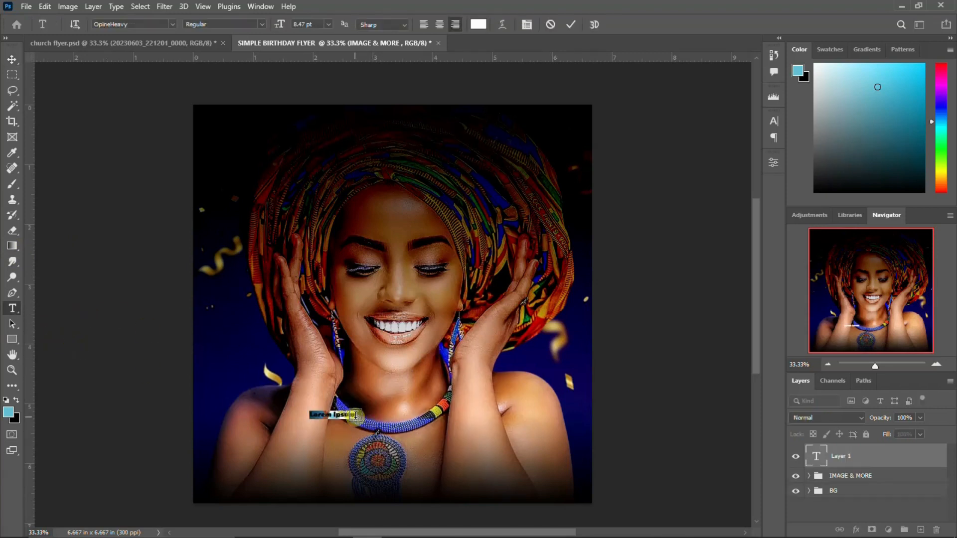
{"action": "left_click", "coordinate": [356, 415]}
{"action": "key", "text": "ctrl+Return"}
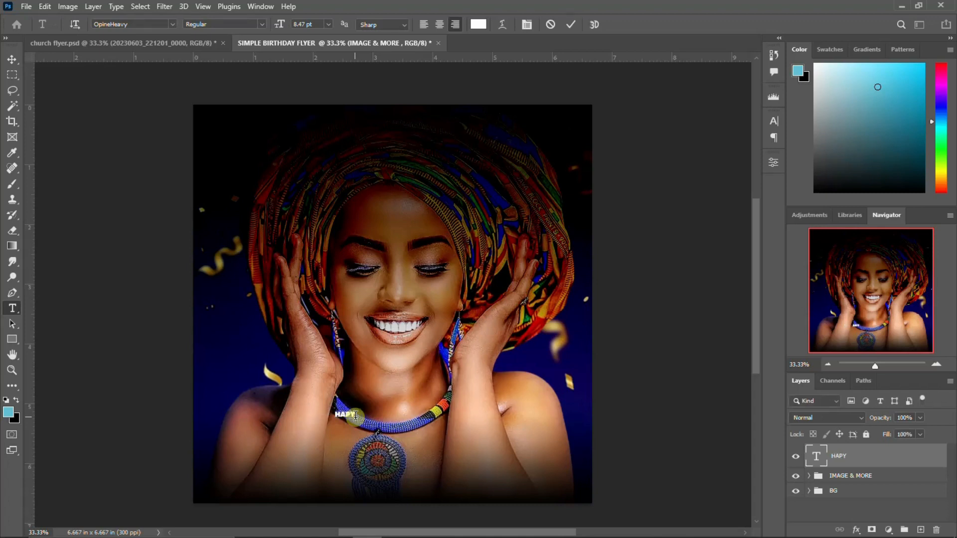
{"action": "left_click", "coordinate": [778, 125]}
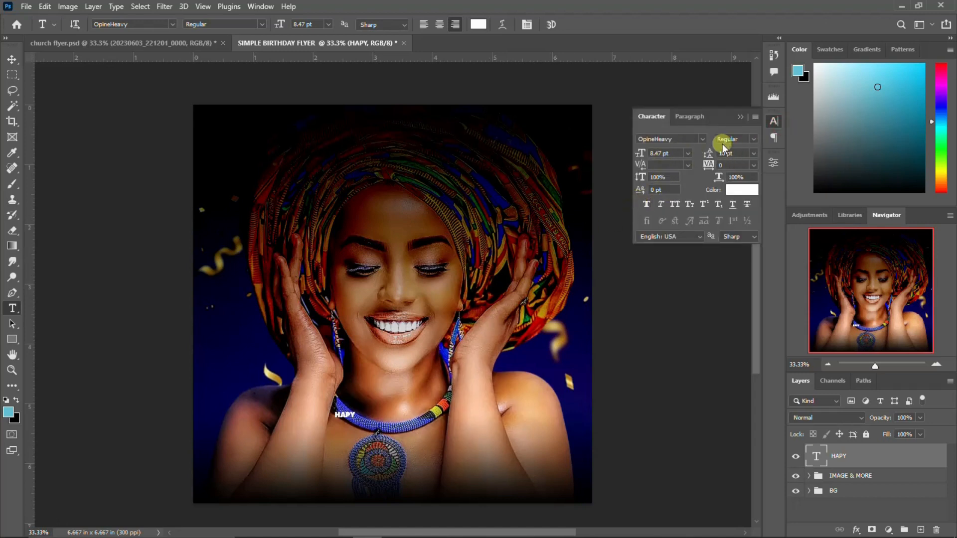
{"action": "left_click", "coordinate": [773, 120]}
{"action": "left_click", "coordinate": [346, 415]}
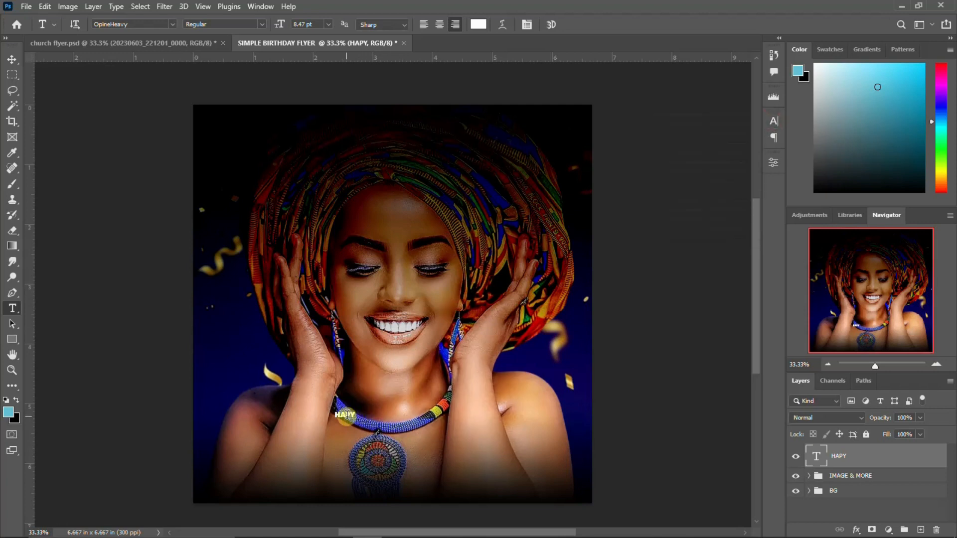
{"action": "double_click", "coordinate": [345, 416]}
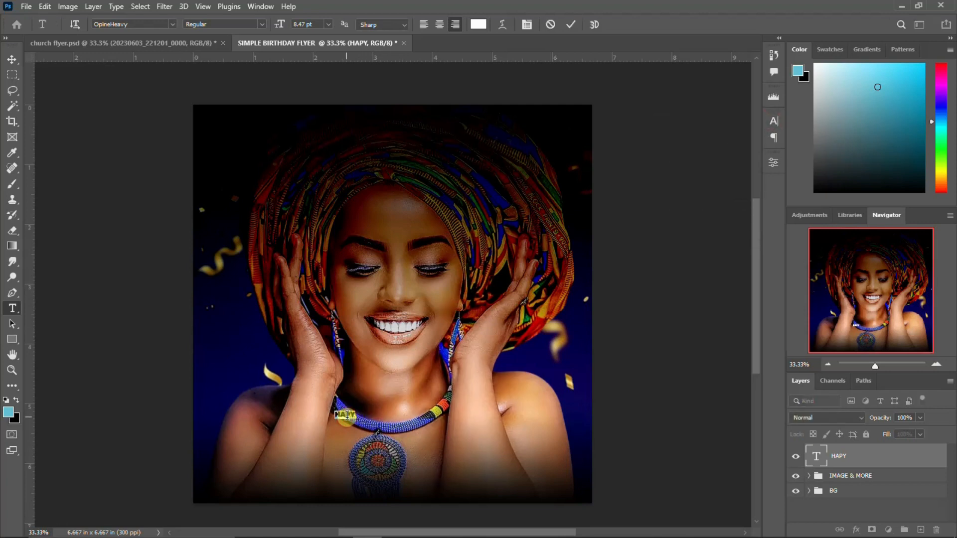
{"action": "key", "text": "ctrl+Return"}
Enlarge the 'happy' text and drag a duplicate just below it
{"action": "key", "text": "ctrl+t"}
{"action": "left_click_drag", "start_coordinate": [355, 419], "coordinate": [380, 425]}
{"action": "key", "text": "Return"}
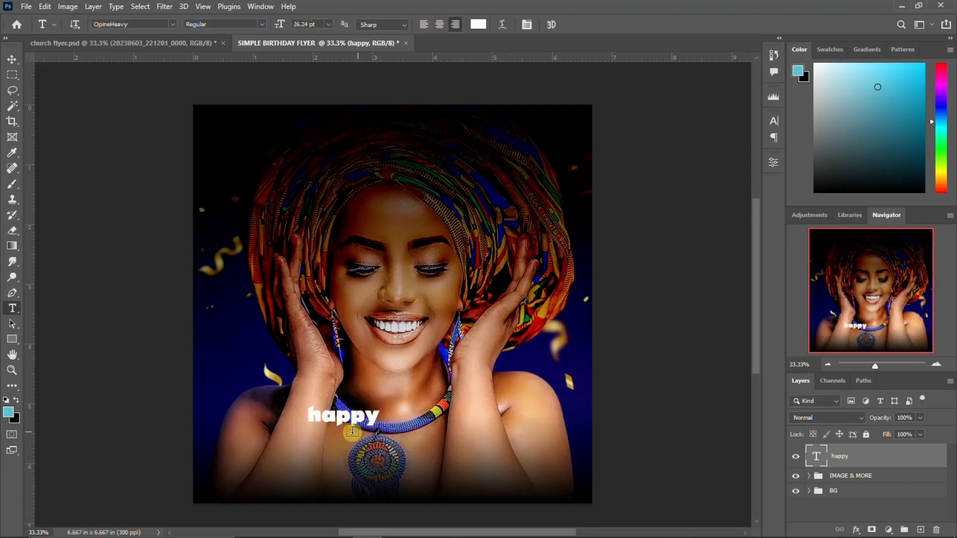
{"action": "key", "text": "v"}
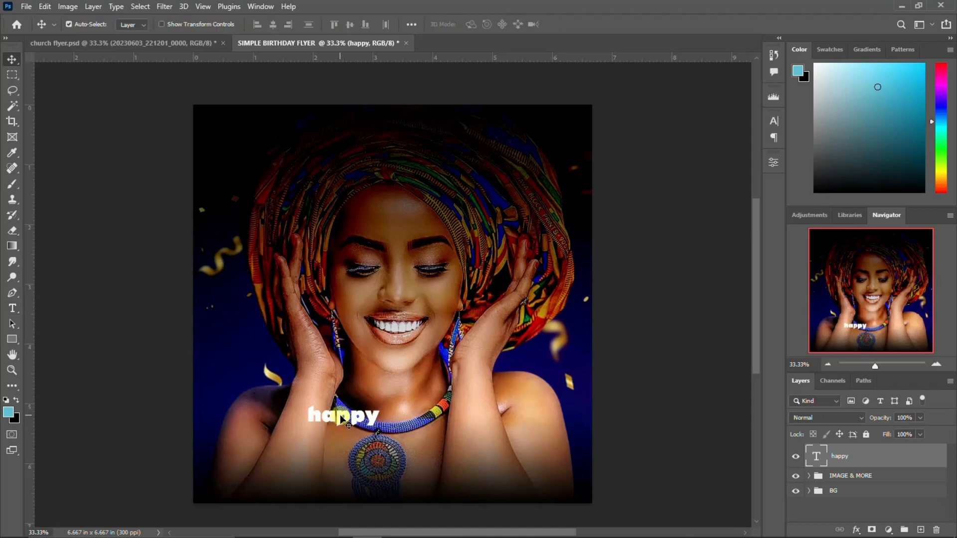
{"action": "left_click_drag", "start_coordinate": [341, 422], "coordinate": [341, 437]}
Retype the lower copy as 'birthday', enlarge it and set it to 50 pt
{"action": "key", "text": "t"}
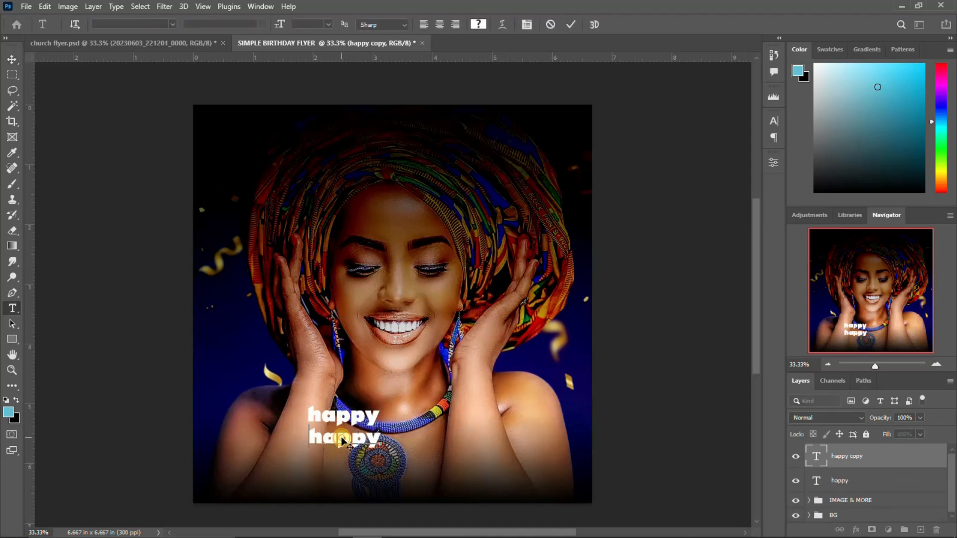
{"action": "double_click", "coordinate": [341, 437]}
{"action": "type", "text": "b"}
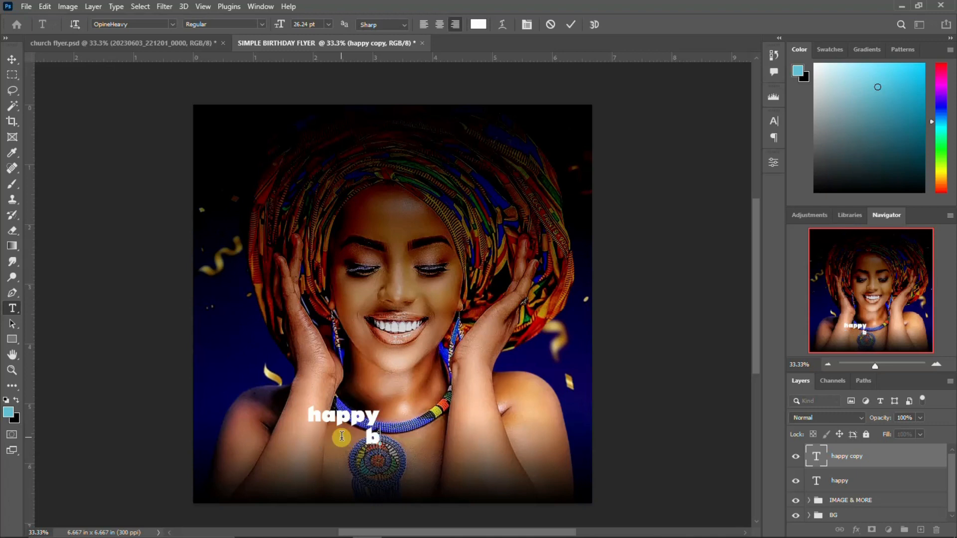
{"action": "type", "text": "irthday"}
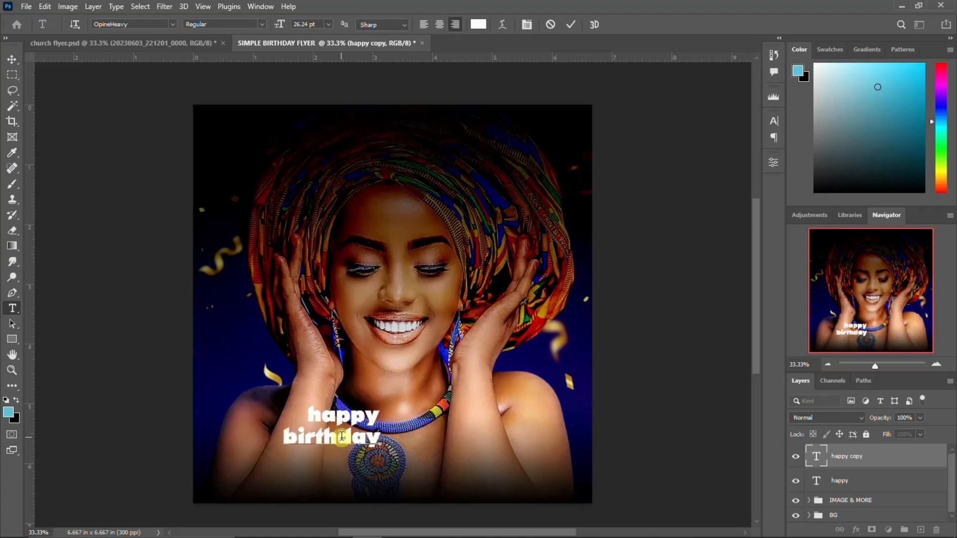
{"action": "key", "text": "ctrl+Return"}
{"action": "key", "text": "ctrl+t"}
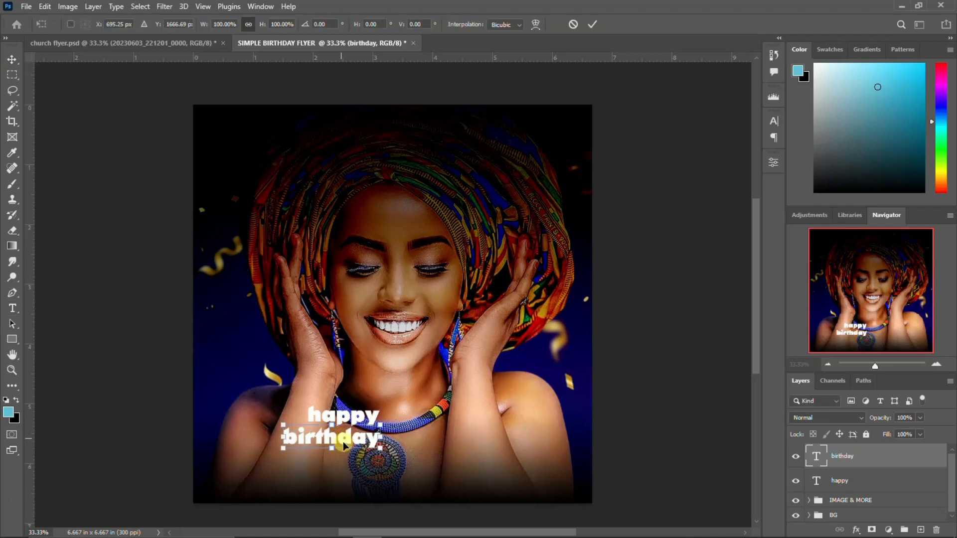
{"action": "left_click_drag", "start_coordinate": [381, 445], "coordinate": [418, 465]}
{"action": "key", "text": "Return"}
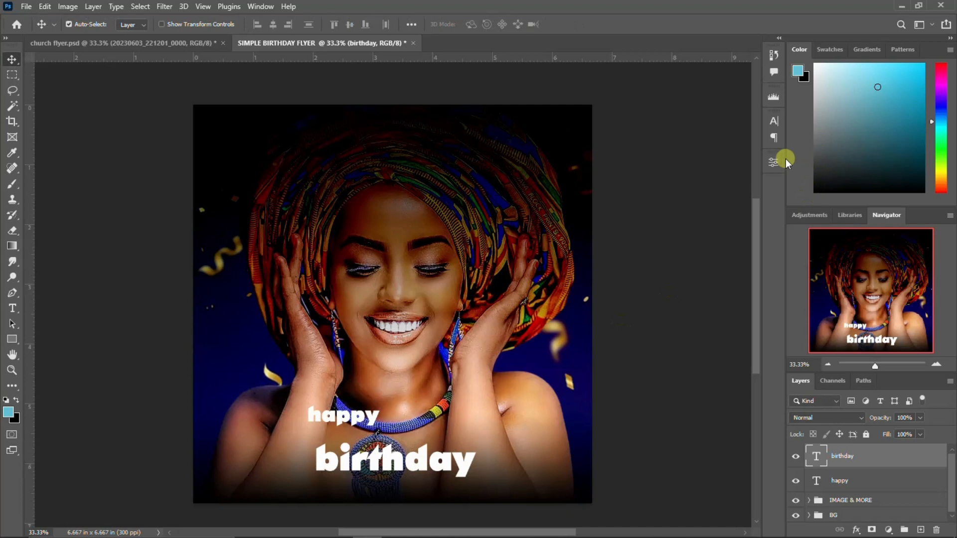
{"action": "left_click", "coordinate": [774, 124]}
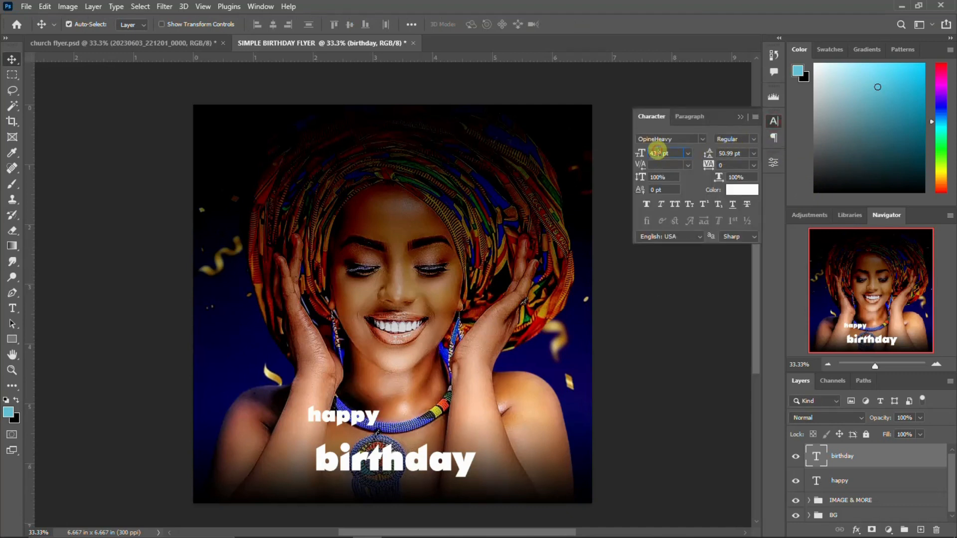
{"action": "key", "text": "Return"}
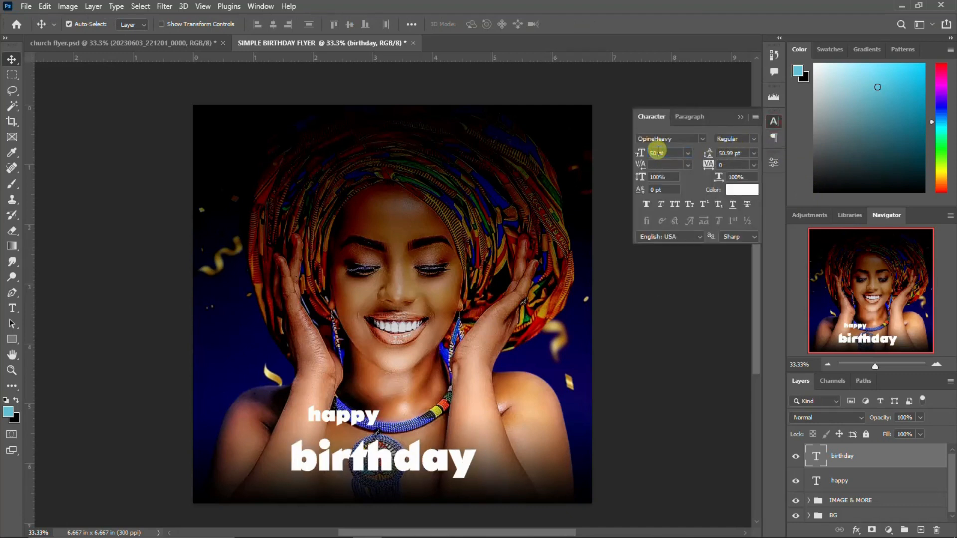
Capitalise it to 'Birthday' and centre it horizontally on the canvas
{"action": "double_click", "coordinate": [304, 465]}
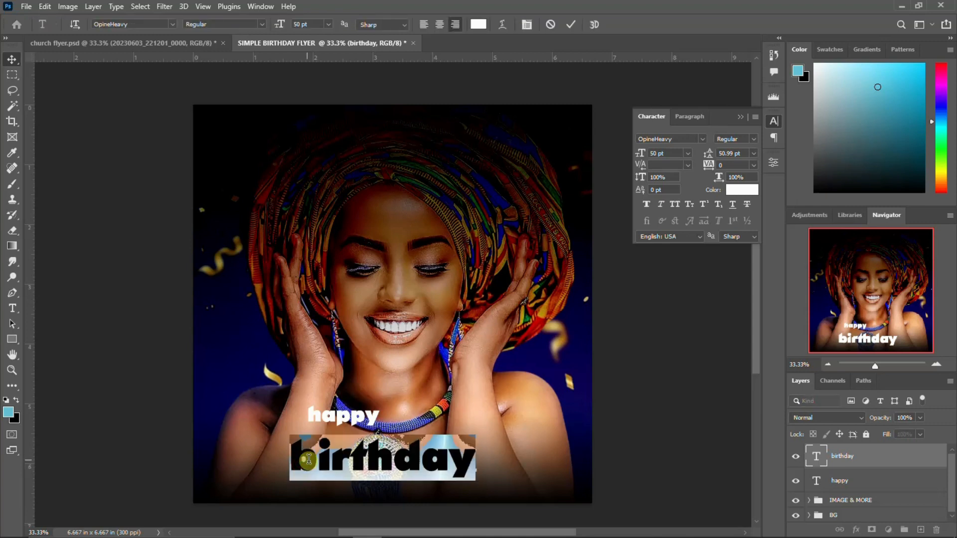
{"action": "left_click_drag", "start_coordinate": [318, 460], "coordinate": [288, 458]}
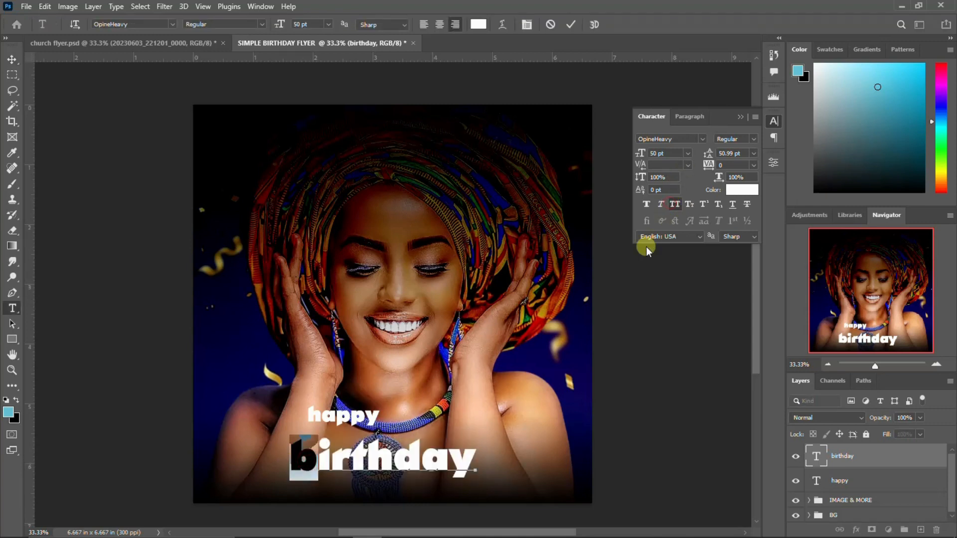
{"action": "type", "text": "B"}
{"action": "key", "text": "ctrl+Return"}
{"action": "key", "text": "v"}
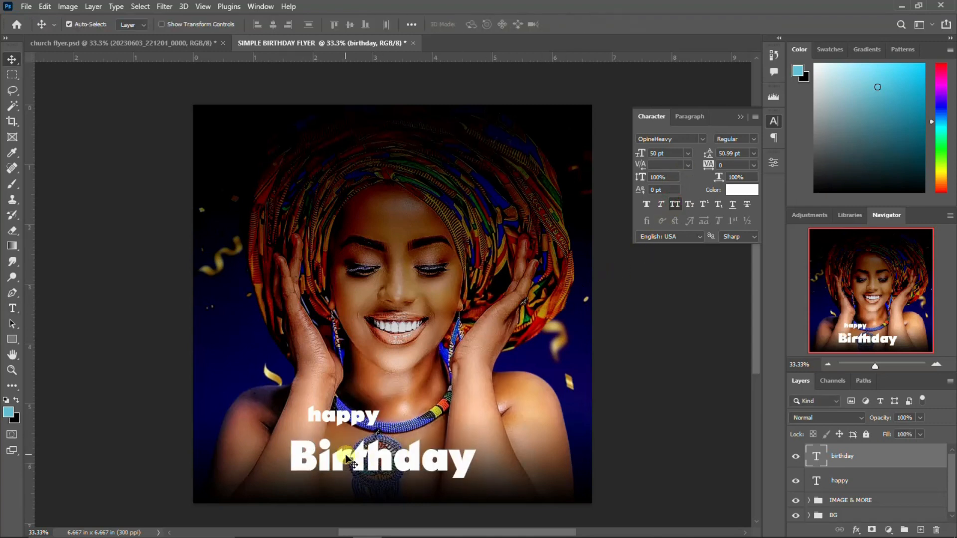
{"action": "left_click_drag", "start_coordinate": [348, 463], "coordinate": [375, 469]}
{"action": "key", "text": "ctrl+a"}
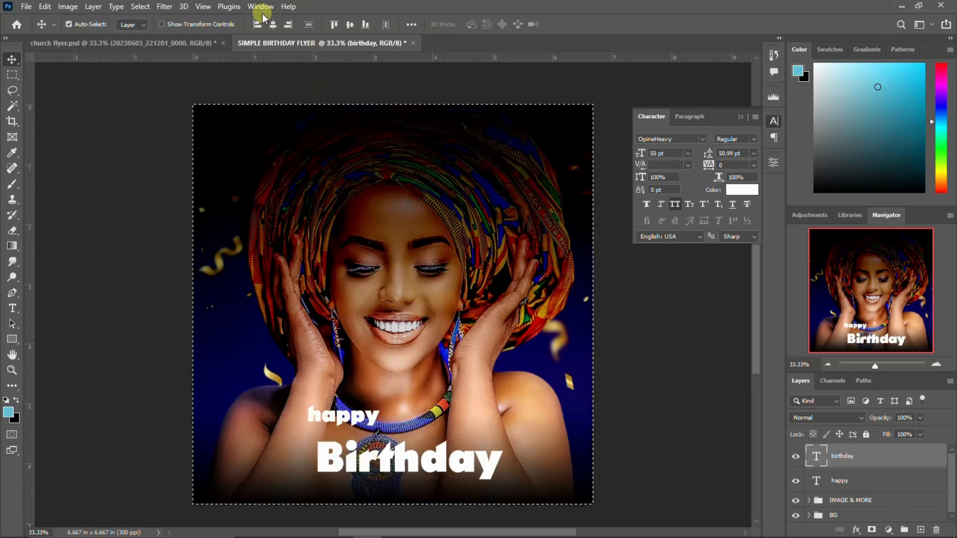
{"action": "left_click", "coordinate": [273, 23]}
{"action": "key", "text": "ctrl+d"}
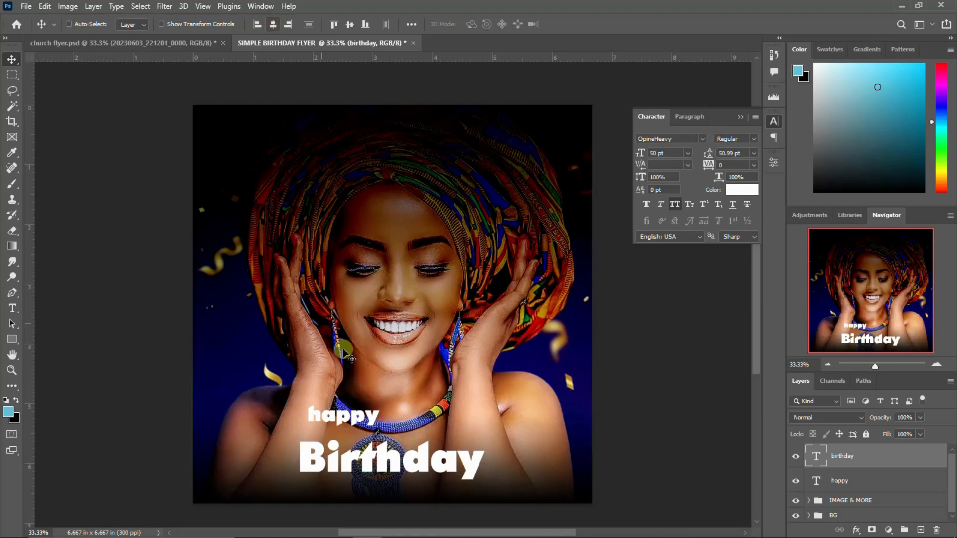
Set 'happy' to 20 pt and move it slightly left and up above Birthday
{"action": "left_click", "coordinate": [346, 417]}
{"action": "left_click", "coordinate": [658, 154]}
{"action": "key", "text": "Return"}
{"action": "mouse_move", "coordinate": [363, 426]}
{"action": "left_mouse_down"}
{"action": "mouse_move", "coordinate": [349, 425]}
{"action": "mouse_move", "coordinate": [355, 411]}
{"action": "left_mouse_up"}
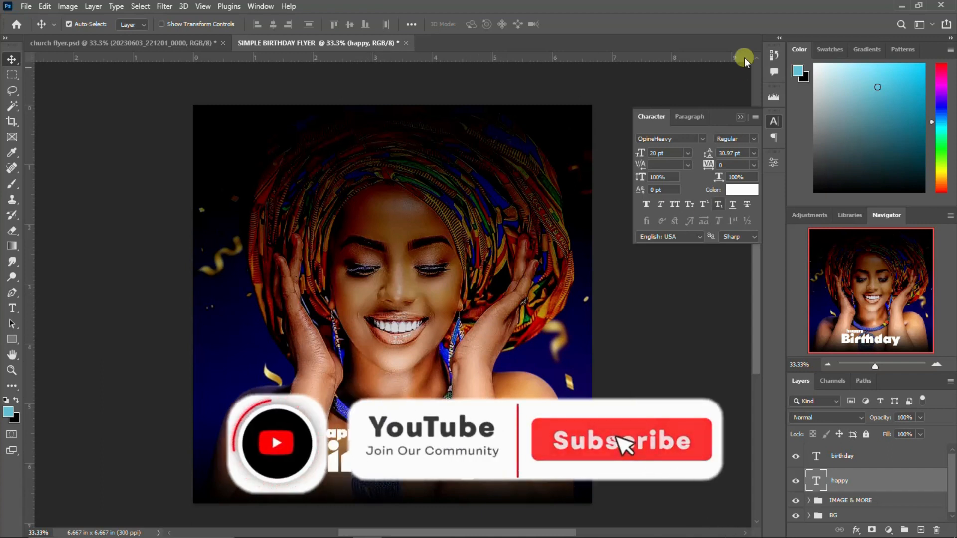
{"action": "left_click", "coordinate": [774, 121]}
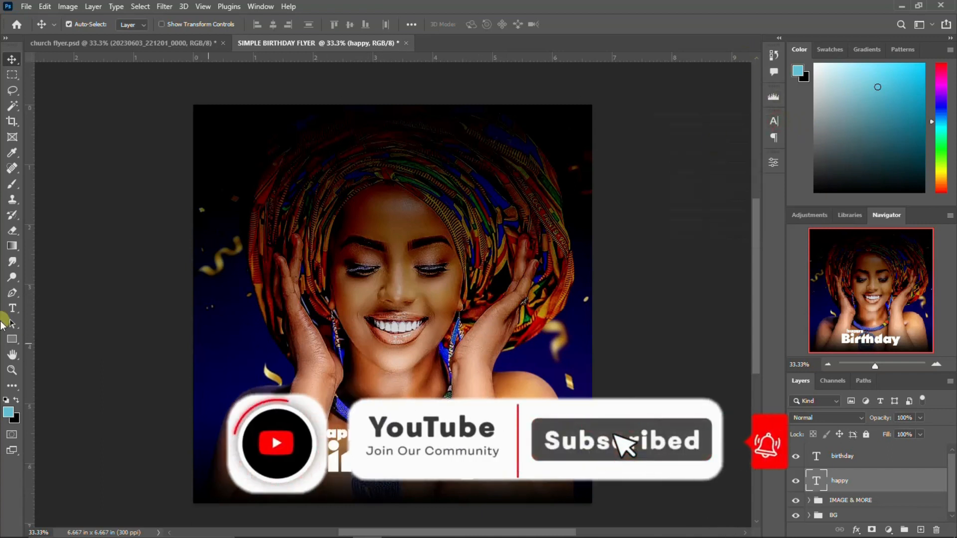
Draw a circle near the top-right corner with the Ellipse Tool and fill it orange
{"action": "left_click", "coordinate": [12, 339]}
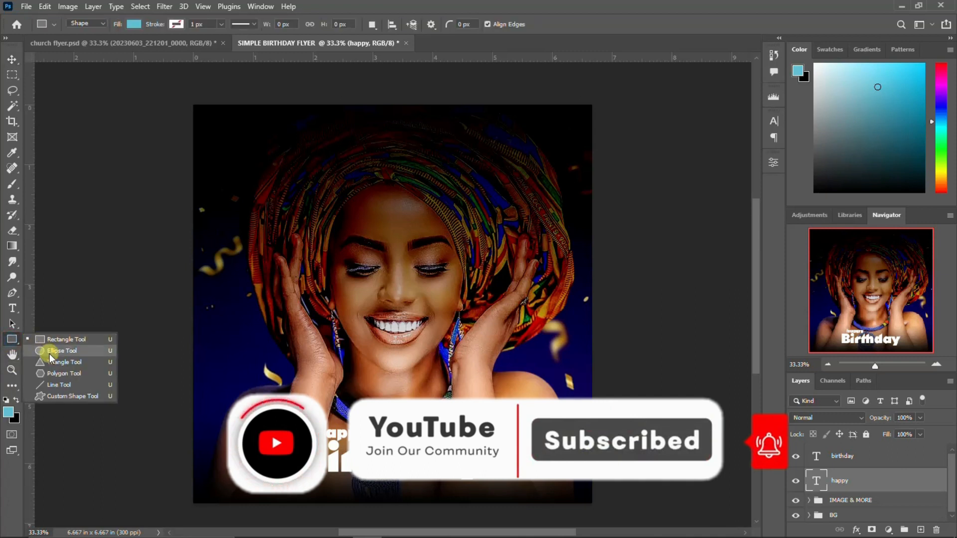
{"action": "left_click", "coordinate": [50, 351]}
{"action": "left_click_drag", "start_coordinate": [548, 135], "coordinate": [583, 182]}
{"action": "left_click", "coordinate": [772, 163]}
{"action": "left_click", "coordinate": [772, 163]}
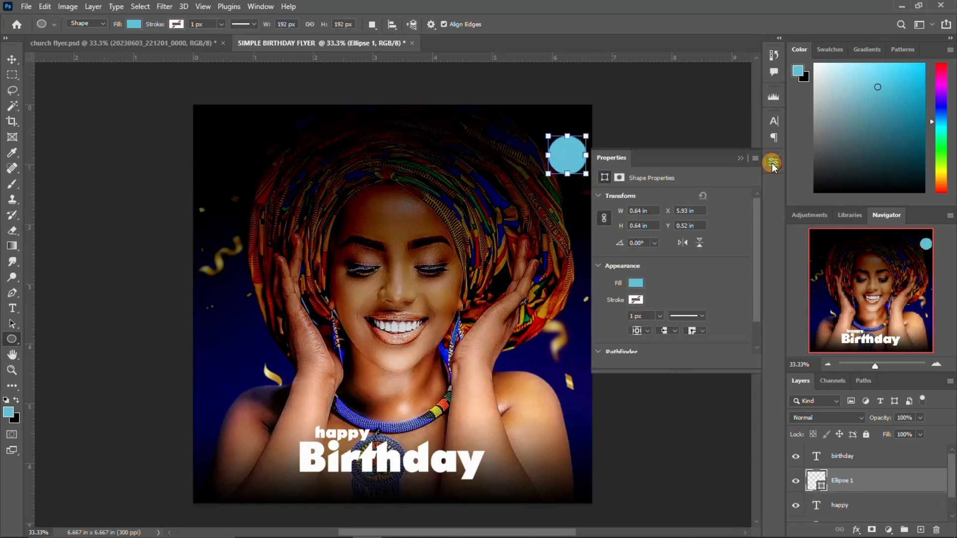
{"action": "left_click", "coordinate": [637, 286]}
{"action": "left_click", "coordinate": [669, 347]}
{"action": "left_click", "coordinate": [777, 163]}
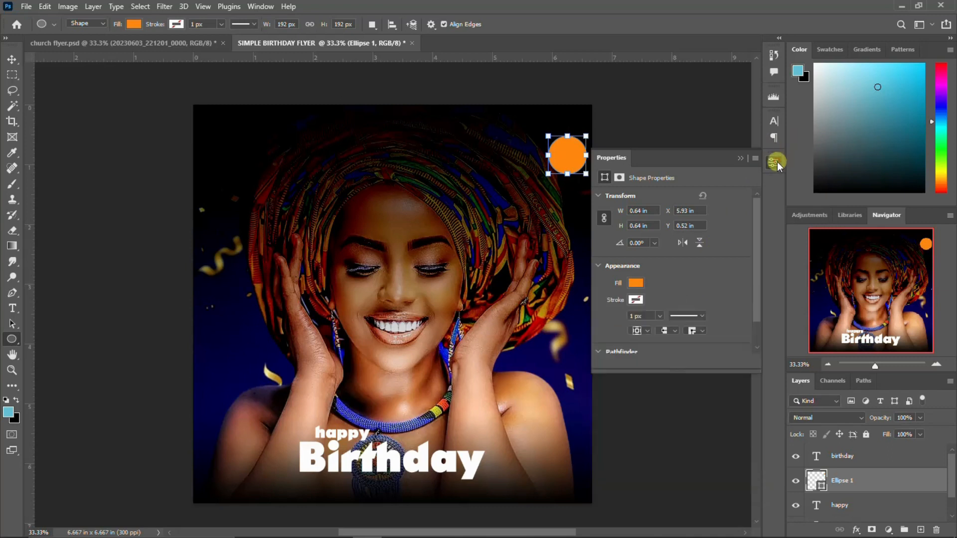
{"action": "left_click", "coordinate": [777, 163]}
{"action": "left_click", "coordinate": [15, 58]}
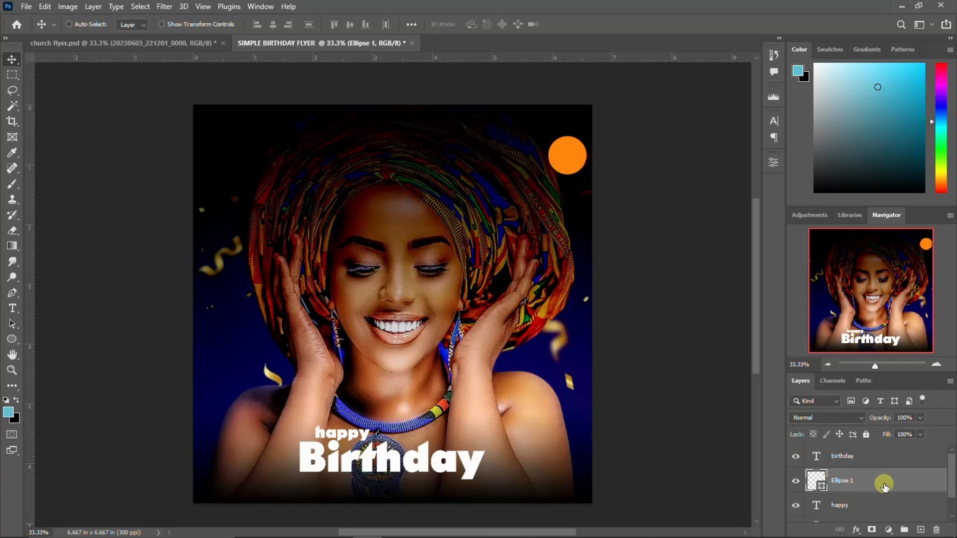
Duplicate the orange circle and shrink the copy to about 89% around its centre
{"action": "key", "text": "ctrl+j"}
{"action": "key", "text": "ctrl+t"}
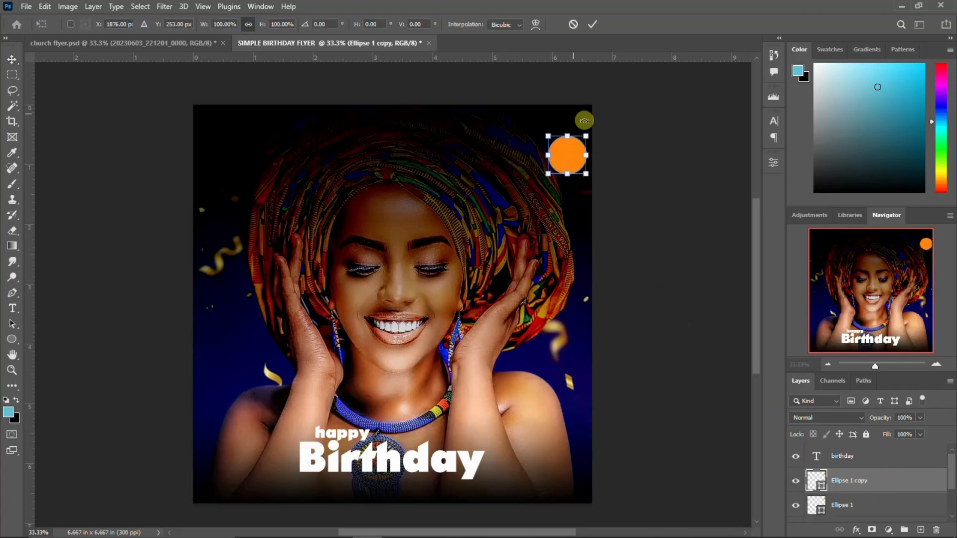
{"action": "left_click_drag", "start_coordinate": [586, 137], "coordinate": [583, 136]}
{"action": "key", "text": "Return"}
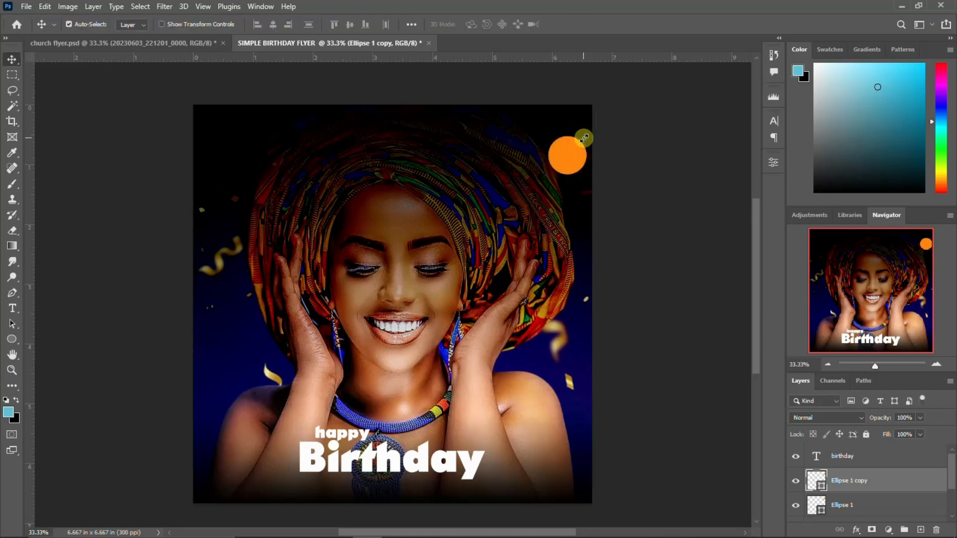
Give the circle copy no fill and a black stroke so it forms a ring
{"action": "left_click", "coordinate": [773, 161]}
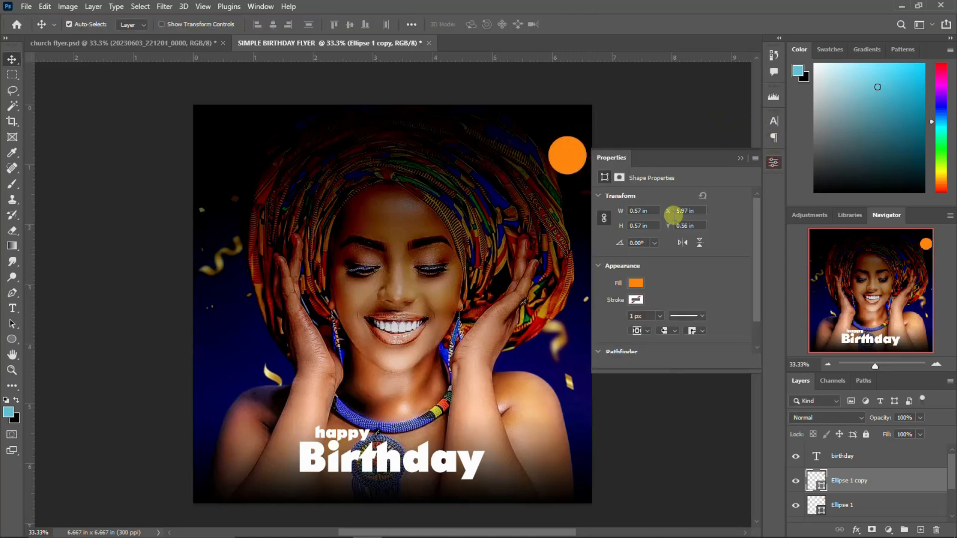
{"action": "left_click", "coordinate": [635, 282]}
{"action": "left_click", "coordinate": [611, 306]}
{"action": "left_click", "coordinate": [666, 281]}
{"action": "left_click", "coordinate": [636, 299]}
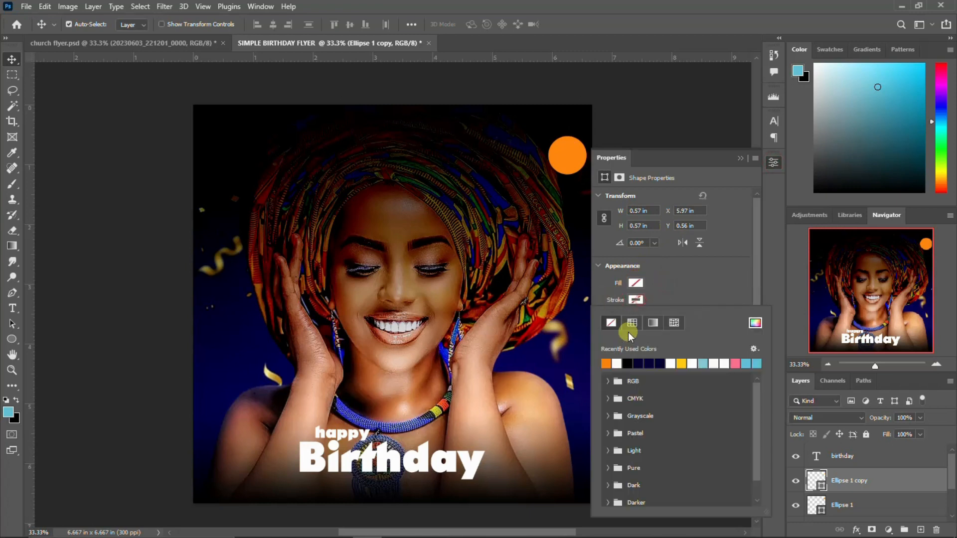
{"action": "left_click", "coordinate": [627, 364]}
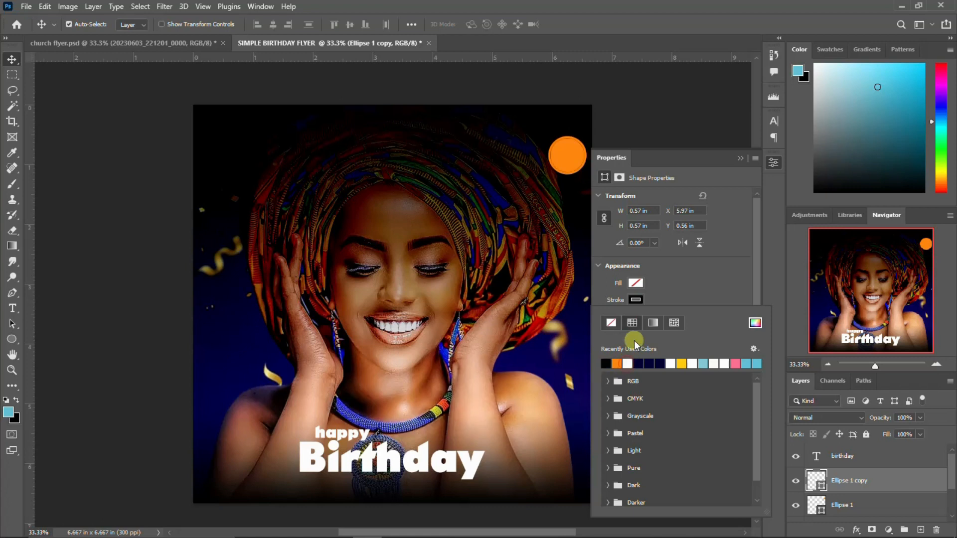
{"action": "left_click", "coordinate": [648, 298]}
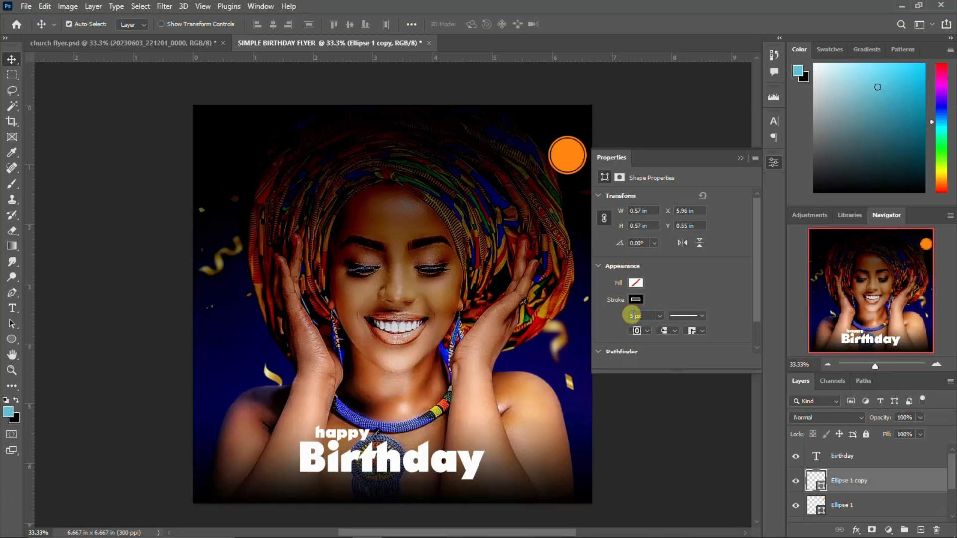
{"action": "left_click", "coordinate": [774, 164]}
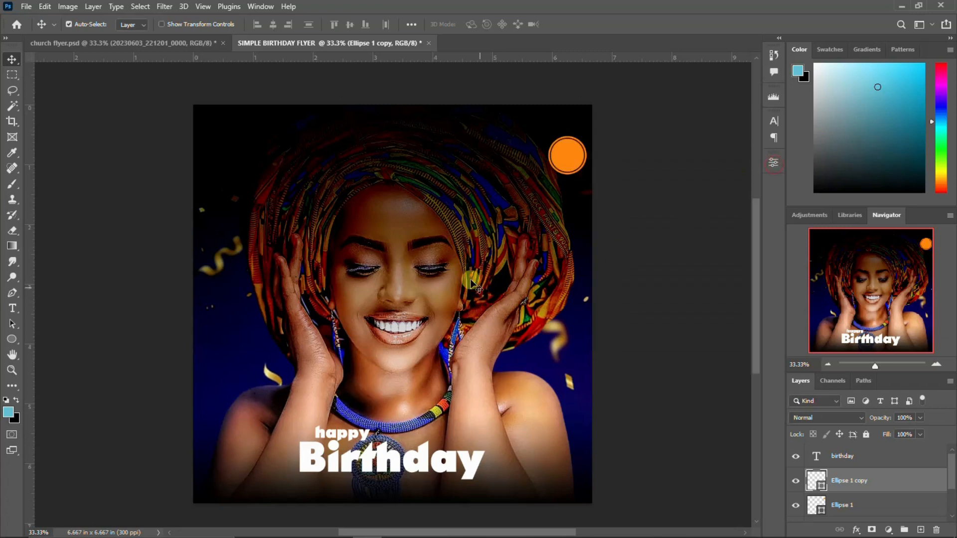
Add a text line and set the font to Mongolian Baiti in the Character panel
{"action": "key", "text": "t"}
{"action": "left_click", "coordinate": [244, 206]}
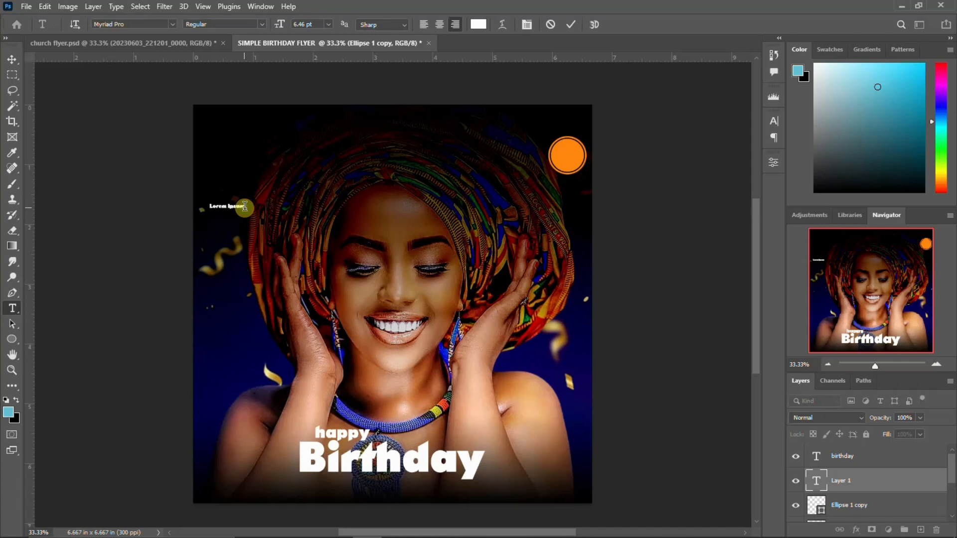
{"action": "key", "text": "ctrl+Return"}
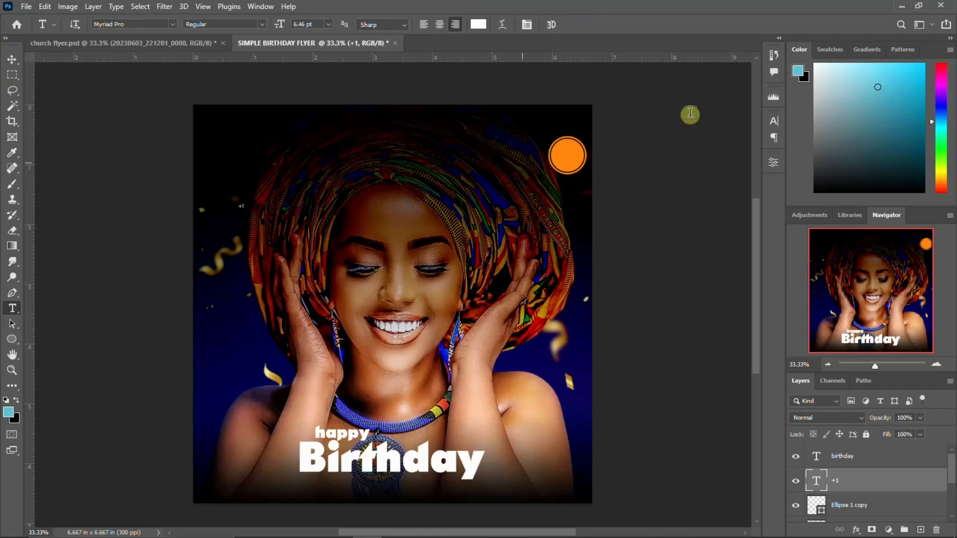
{"action": "left_click", "coordinate": [772, 120]}
{"action": "left_click", "coordinate": [702, 139]}
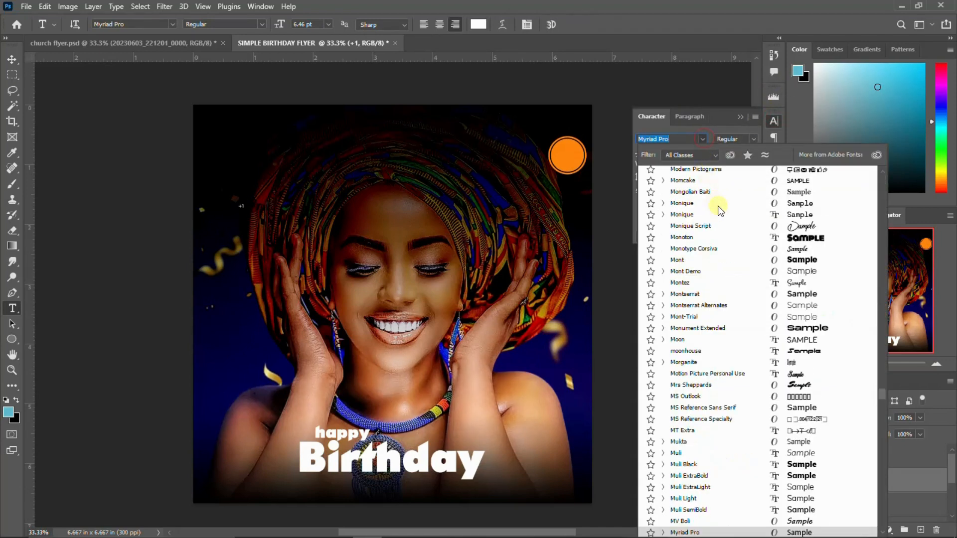
{"action": "left_click_drag", "start_coordinate": [881, 397], "coordinate": [874, 145]}
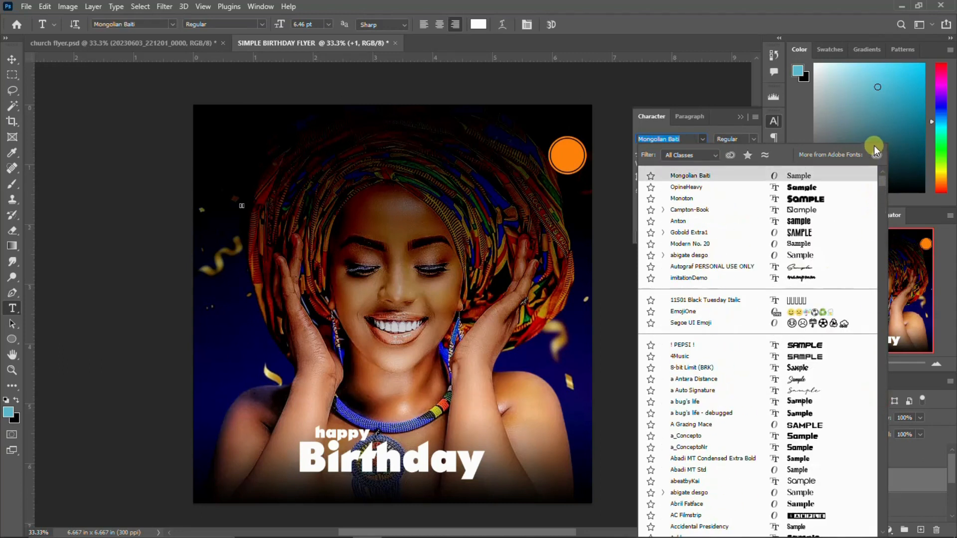
{"action": "left_click", "coordinate": [684, 175]}
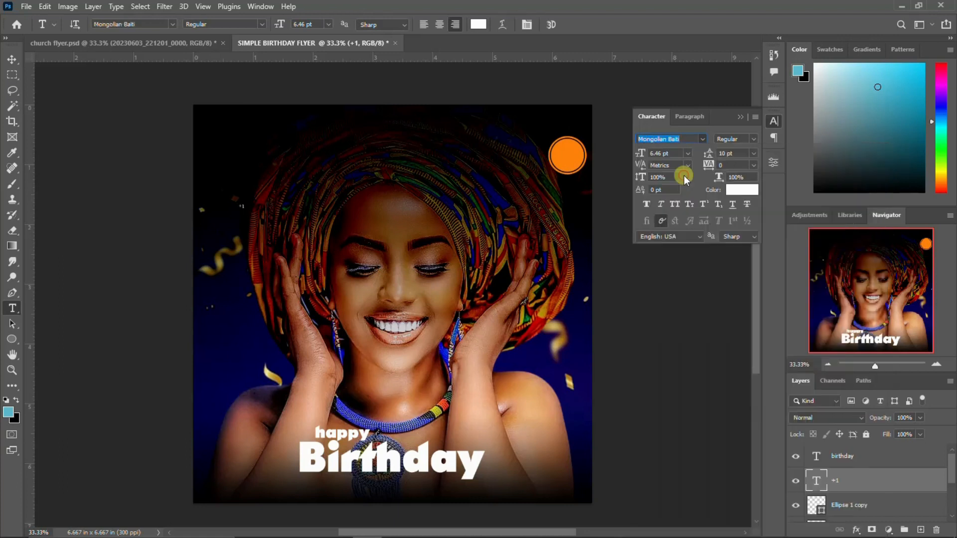
{"action": "left_click", "coordinate": [772, 119]}
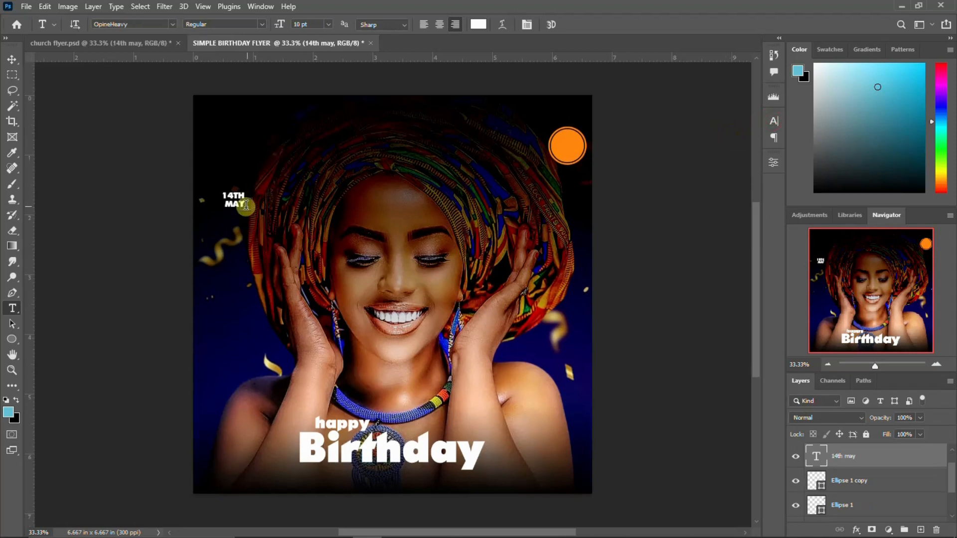
Move the 14TH MAY text onto the orange circle and load the circle as a selection
{"action": "key", "text": "v"}
{"action": "left_click_drag", "start_coordinate": [245, 205], "coordinate": [584, 148]}
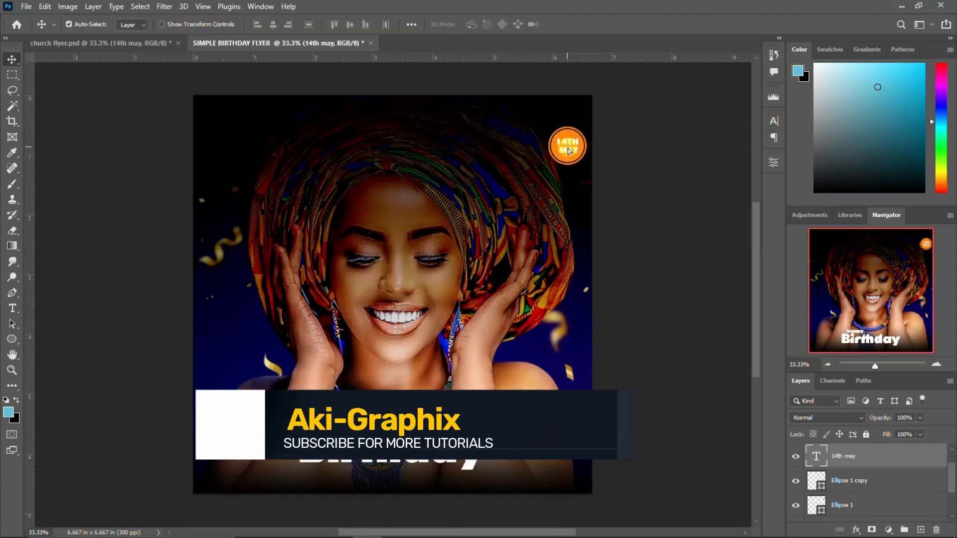
{"action": "left_click", "coordinate": [817, 506], "text": "ctrl"}
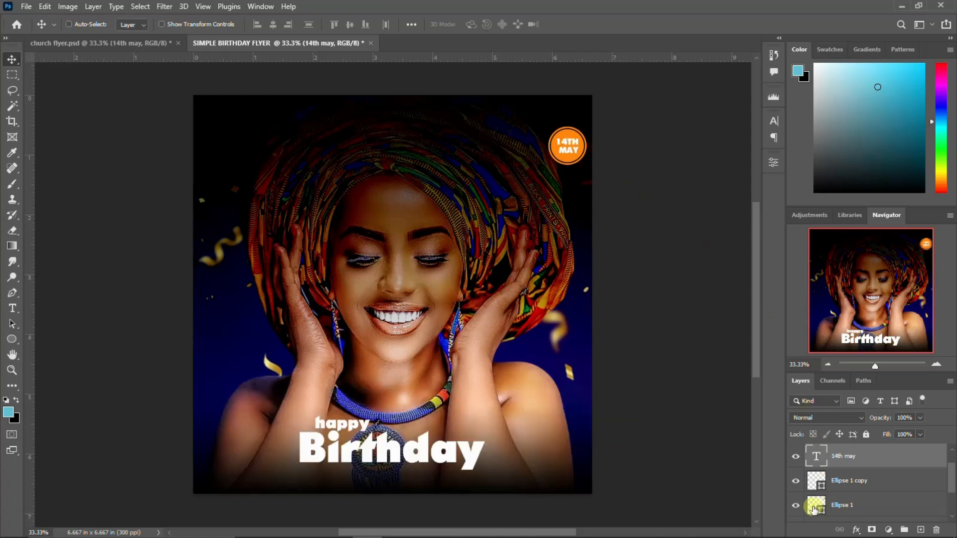
Centre the date horizontally in the circle and draw a tall rectangle on the flyer's left
{"action": "left_click", "coordinate": [273, 24]}
{"action": "left_click", "coordinate": [14, 339]}
{"action": "left_click", "coordinate": [71, 342]}
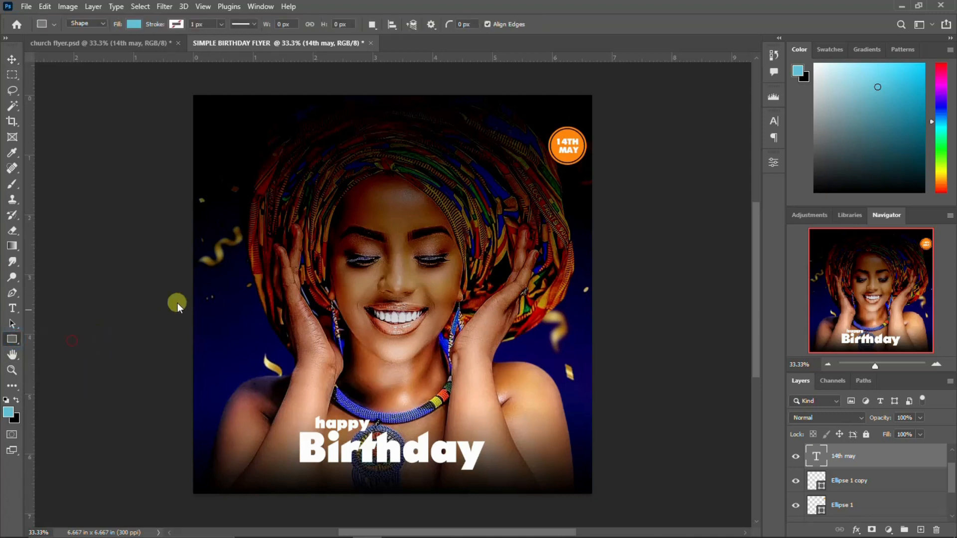
{"action": "left_click_drag", "start_coordinate": [215, 246], "coordinate": [291, 399]}
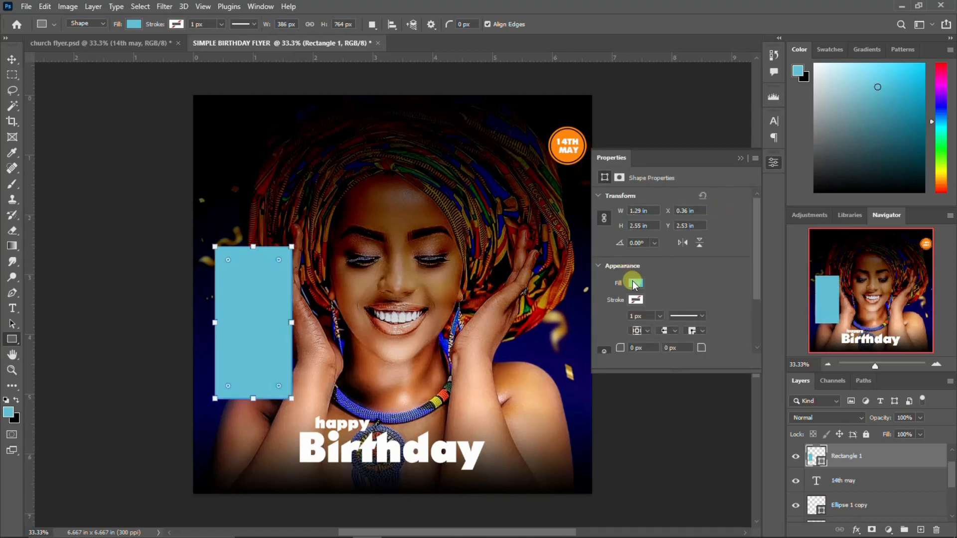
Fill the rectangle with white and nudge it slightly up and left
{"action": "left_click", "coordinate": [634, 282]}
{"action": "left_click", "coordinate": [628, 346]}
{"action": "left_click", "coordinate": [12, 58]}
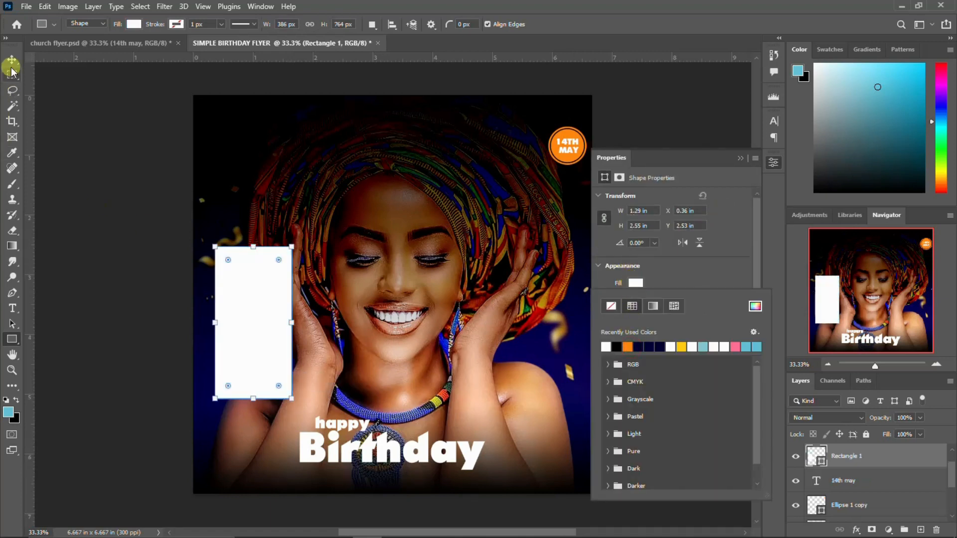
{"action": "left_click_drag", "start_coordinate": [265, 330], "coordinate": [262, 302]}
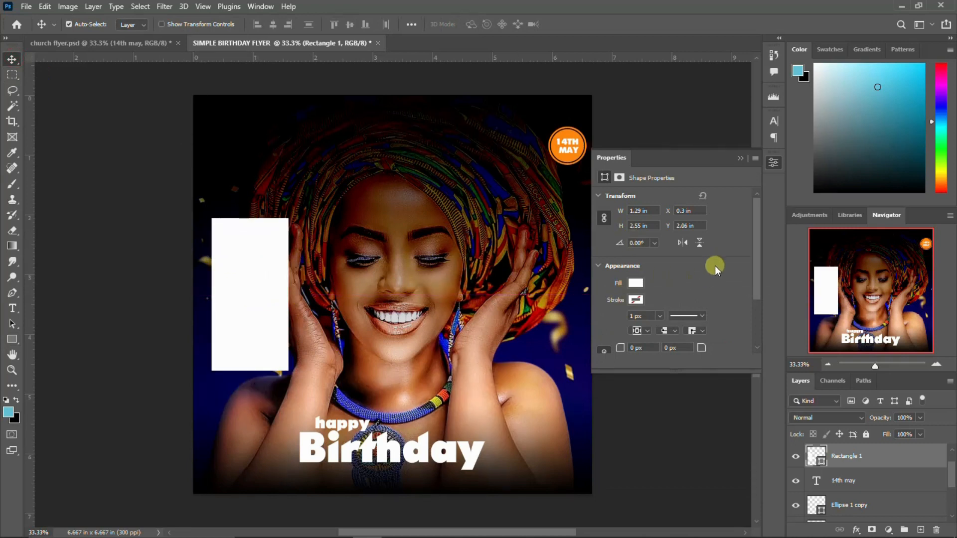
{"action": "left_click", "coordinate": [770, 164]}
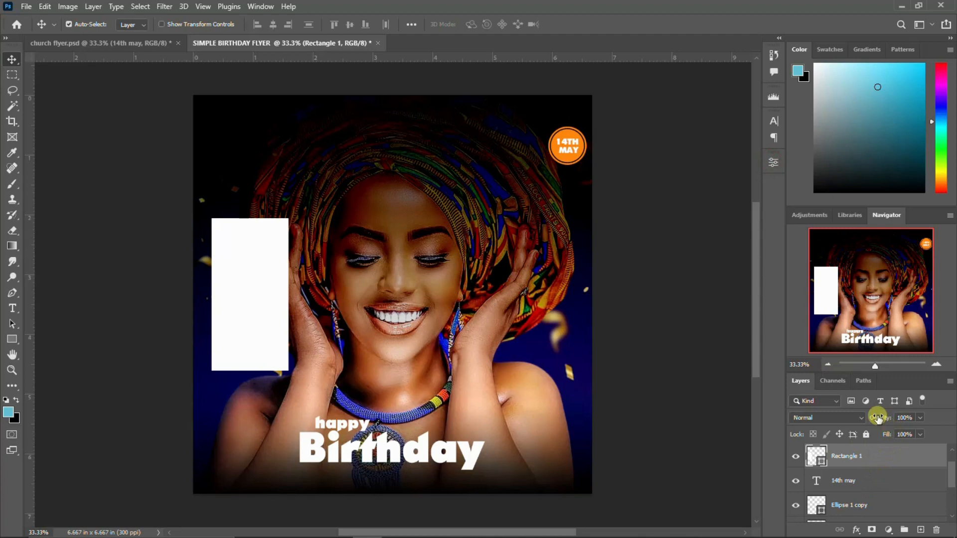
Set Rectangle 1 opacity to 50%, then select the wish message layer in church flyer.psd
{"action": "type", "text": "50"}
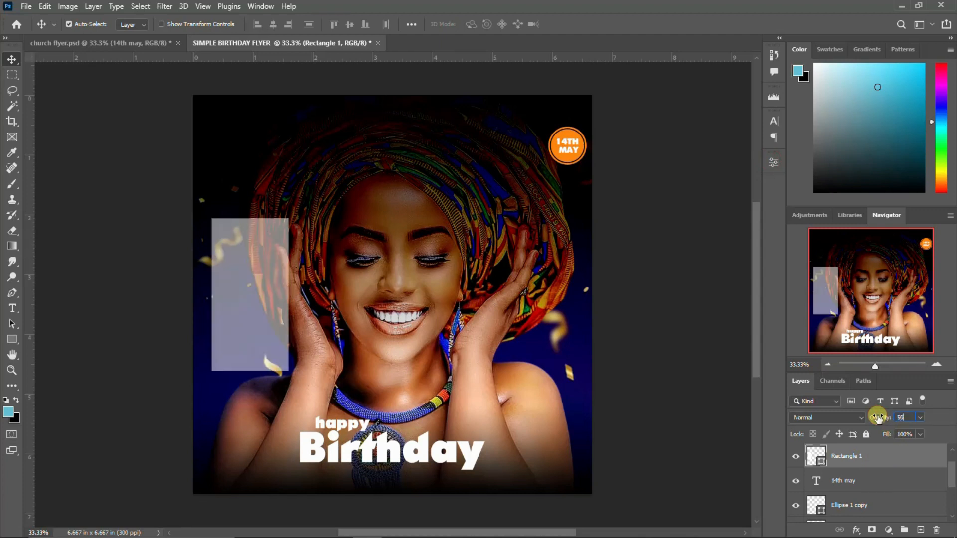
{"action": "mouse_move", "coordinate": [842, 534]}
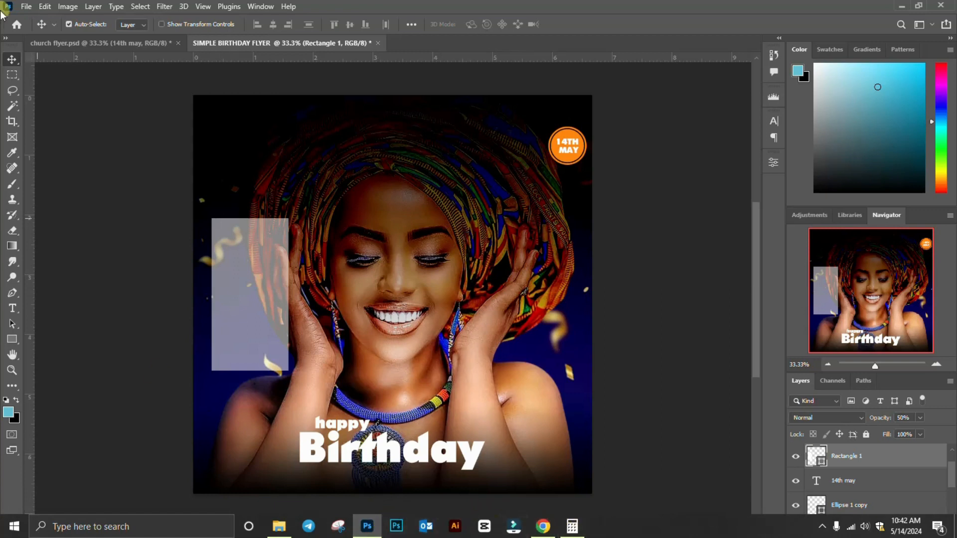
{"action": "left_click", "coordinate": [114, 48]}
{"action": "left_click", "coordinate": [257, 322]}
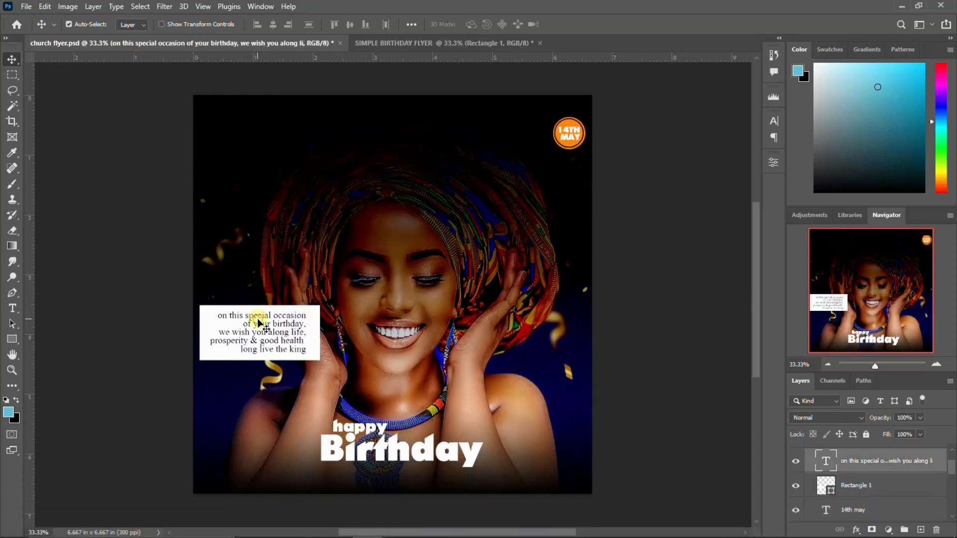
Copy the five-line wish message from the church flyer and return to SIMPLE BIRTHDAY FLYER
{"action": "double_click", "coordinate": [258, 323]}
{"action": "left_click_drag", "start_coordinate": [219, 315], "coordinate": [311, 348]}
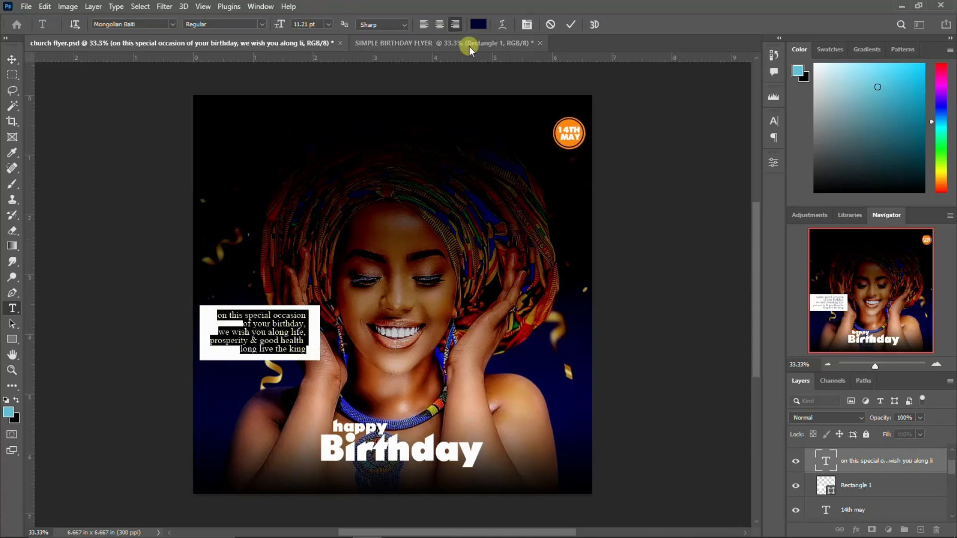
{"action": "left_click", "coordinate": [570, 25]}
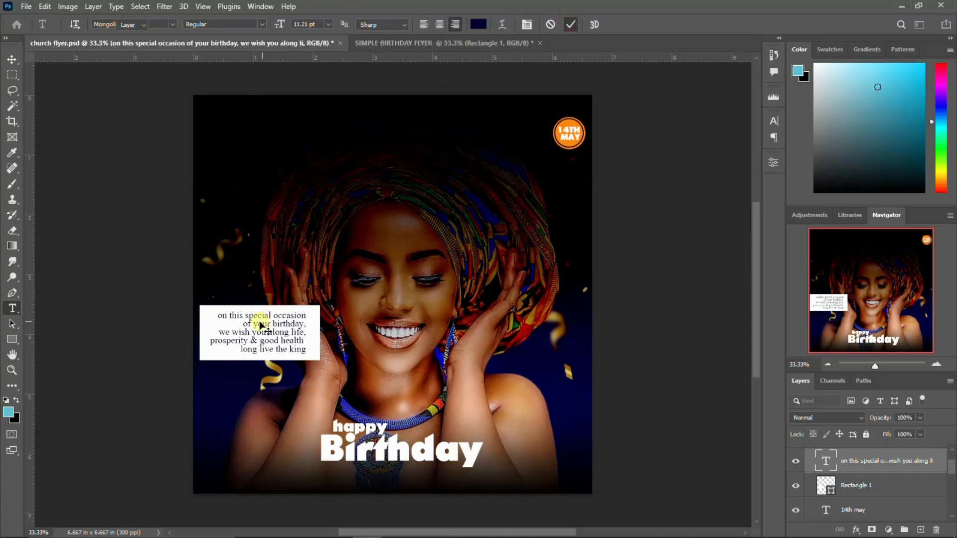
{"action": "key", "text": "v"}
{"action": "left_click", "coordinate": [422, 44]}
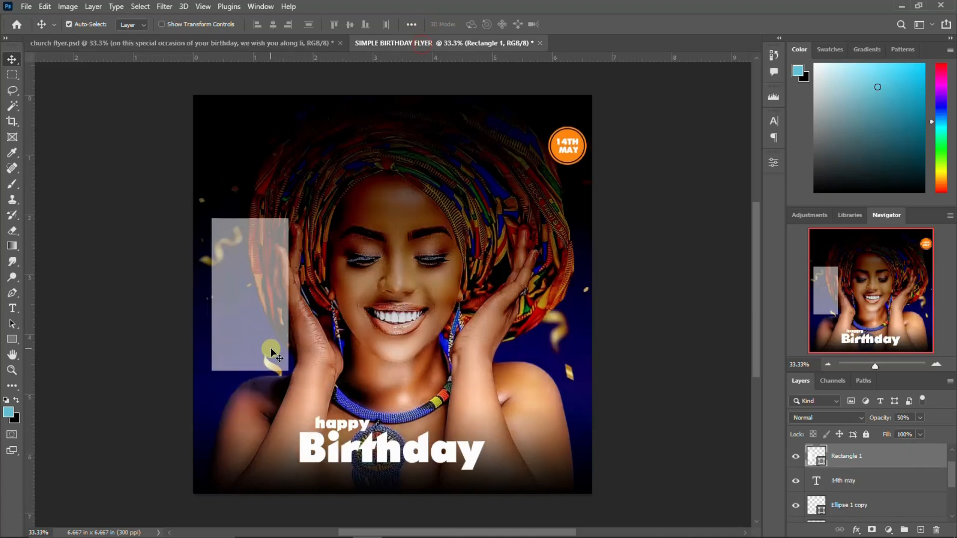
Paste the wish message into a new paragraph text box near the top-left
{"action": "key", "text": "t"}
{"action": "left_click_drag", "start_coordinate": [235, 139], "coordinate": [308, 304]}
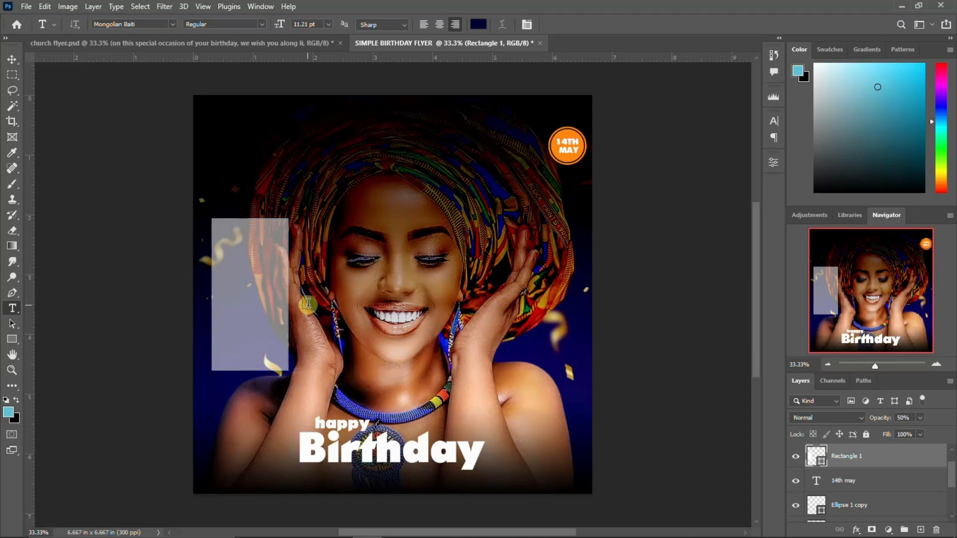
{"action": "key", "text": "Delete"}
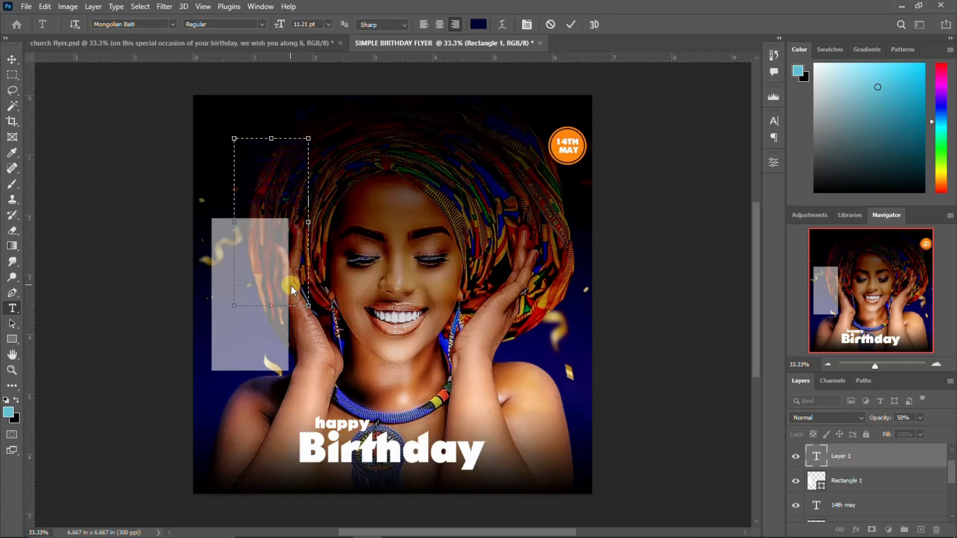
{"action": "key", "text": "ctrl+v"}
{"action": "key", "text": "ctrl+Return"}
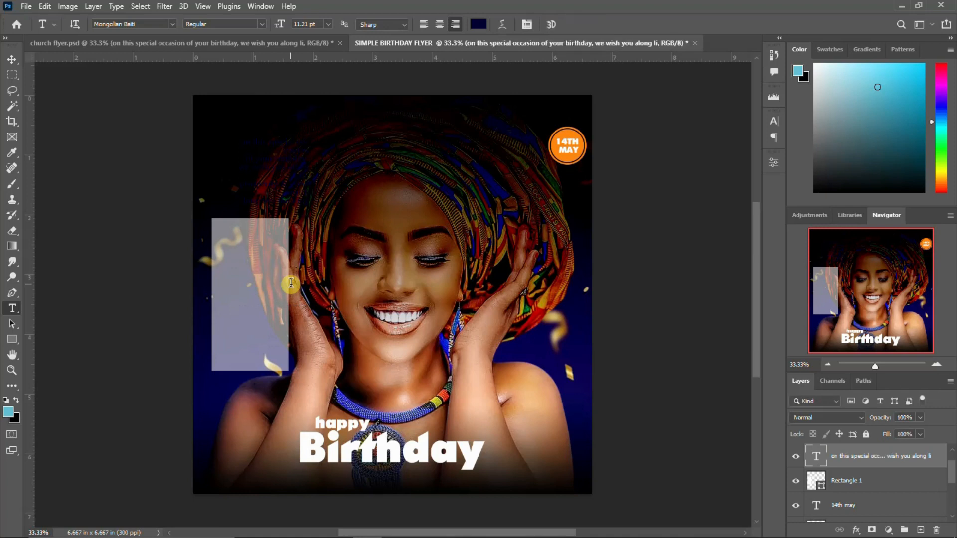
Move the message down into the rectangle and narrow its box to fit
{"action": "key", "text": "v"}
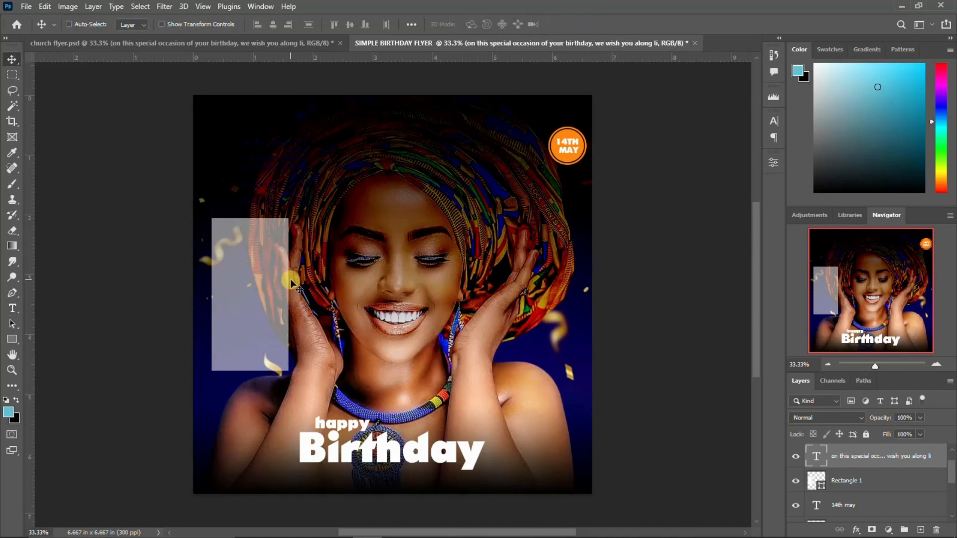
{"action": "key", "text": "ctrl+t"}
{"action": "left_click_drag", "start_coordinate": [268, 222], "coordinate": [251, 301]}
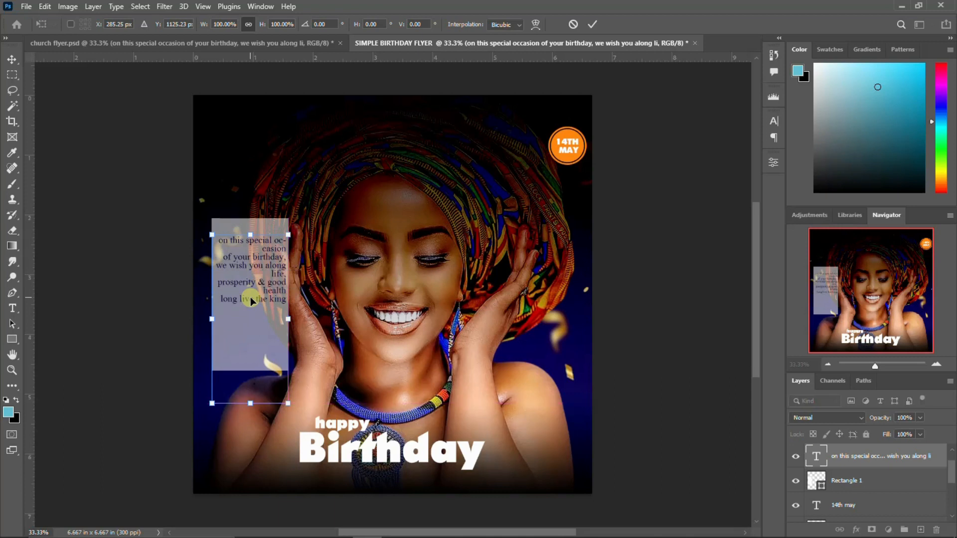
{"action": "key", "text": "Return"}
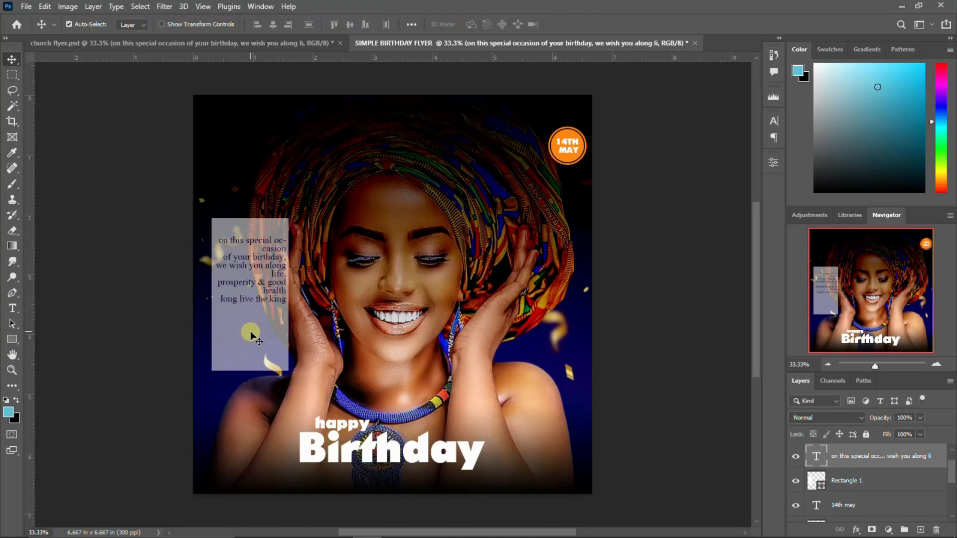
{"action": "double_click", "coordinate": [253, 249]}
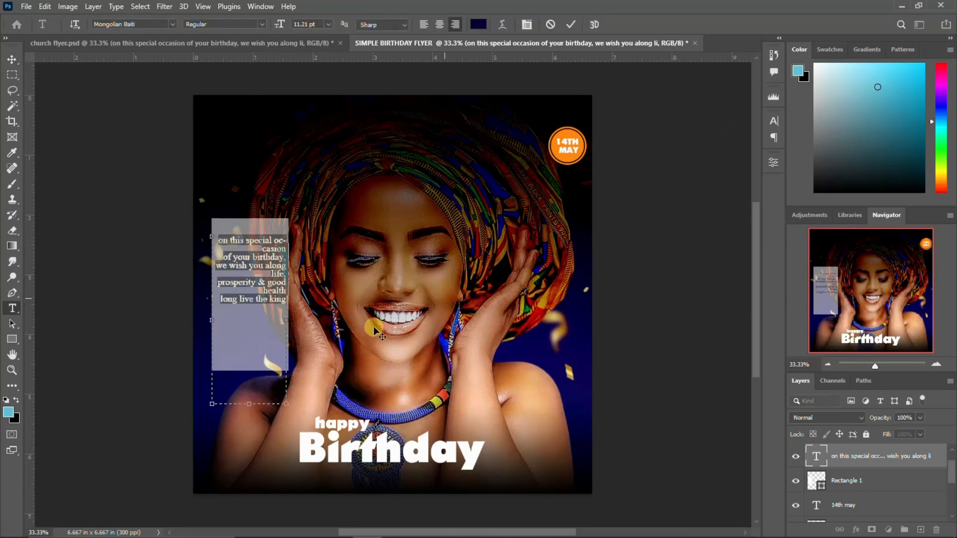
{"action": "left_click_drag", "start_coordinate": [286, 405], "coordinate": [266, 442]}
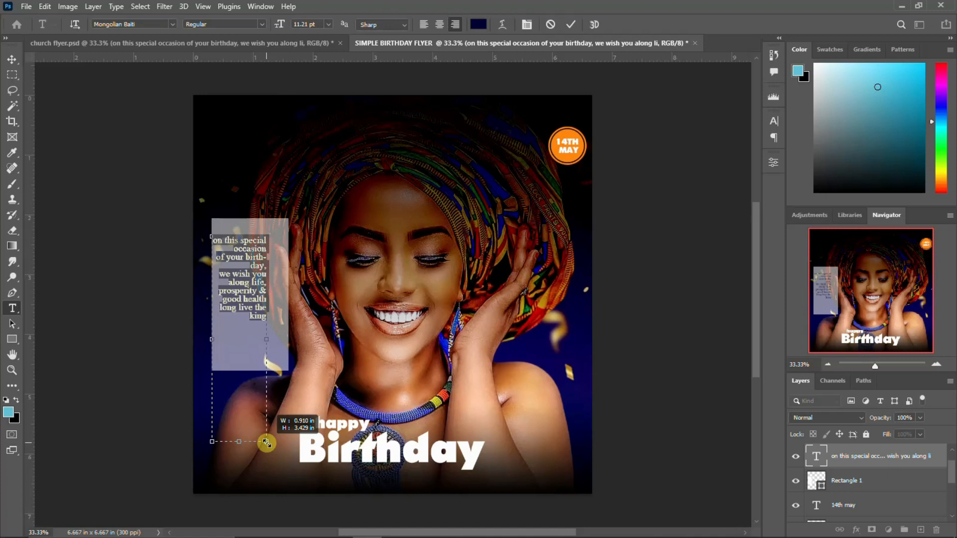
Turn off hyphenation in the Paragraph settings so 'birthday' stays whole, and commit the text
{"action": "left_click_drag", "start_coordinate": [266, 442], "coordinate": [266, 442]}
{"action": "left_click", "coordinate": [769, 168]}
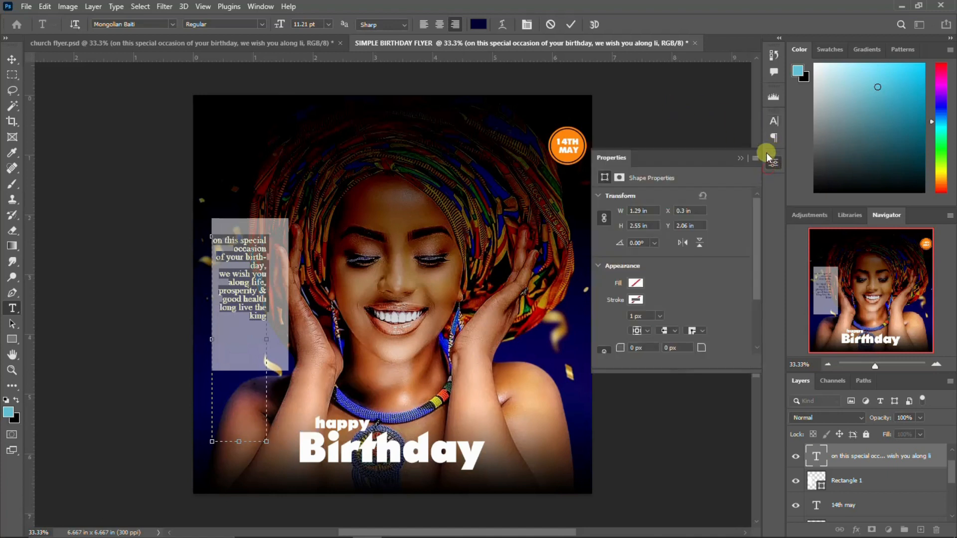
{"action": "left_click", "coordinate": [771, 123]}
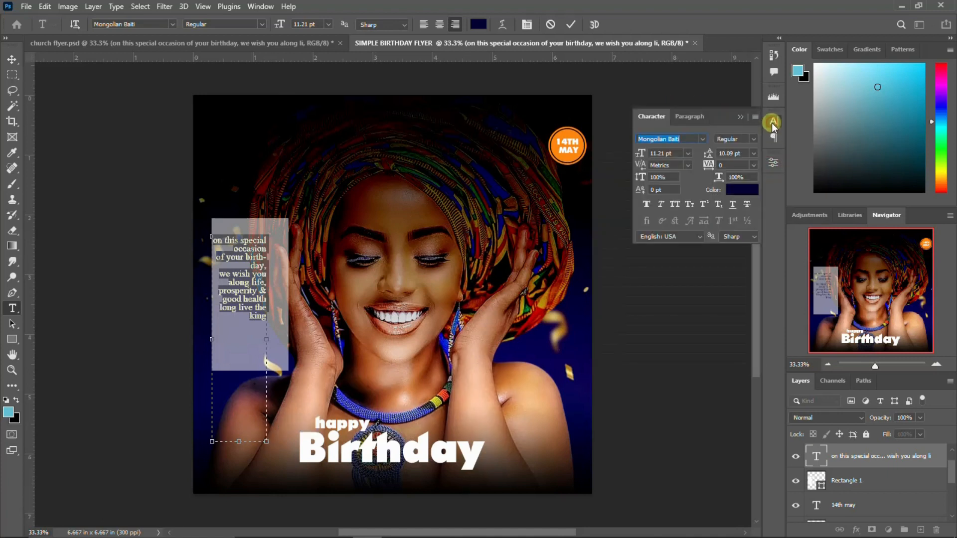
{"action": "left_click", "coordinate": [690, 116]}
{"action": "left_click", "coordinate": [643, 201]}
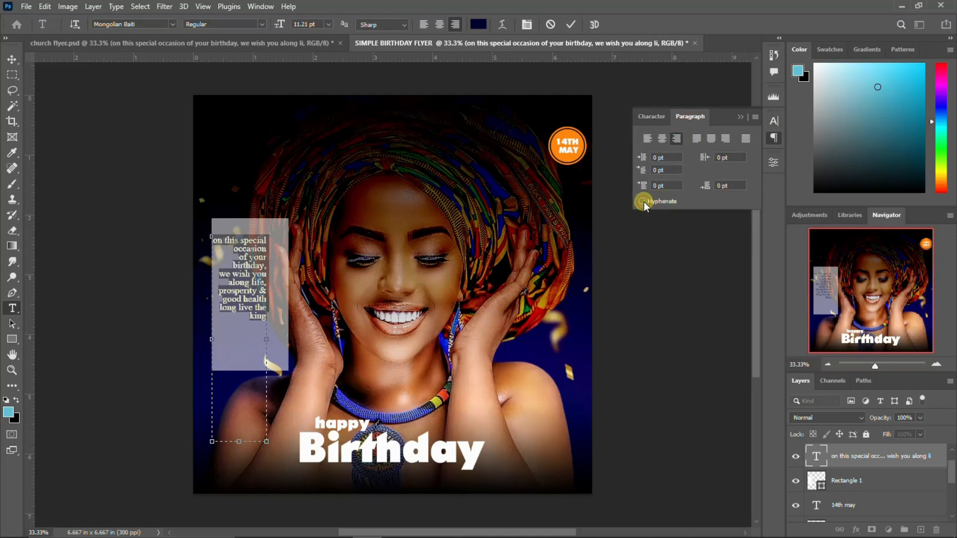
{"action": "left_click", "coordinate": [664, 114]}
{"action": "left_click", "coordinate": [774, 119]}
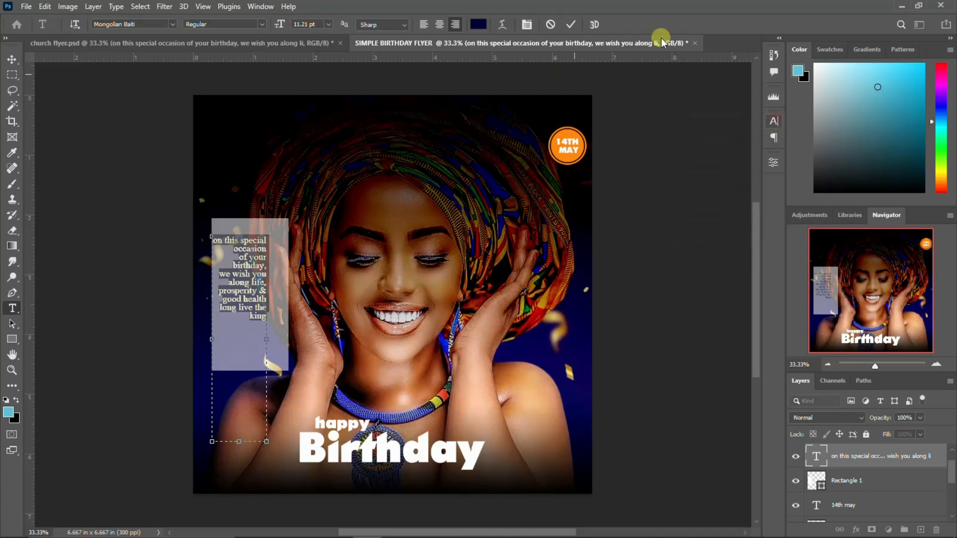
{"action": "left_click", "coordinate": [571, 25]}
Shift the wish message right and set the card rectangle's opacity to 100%
{"action": "key", "text": "v"}
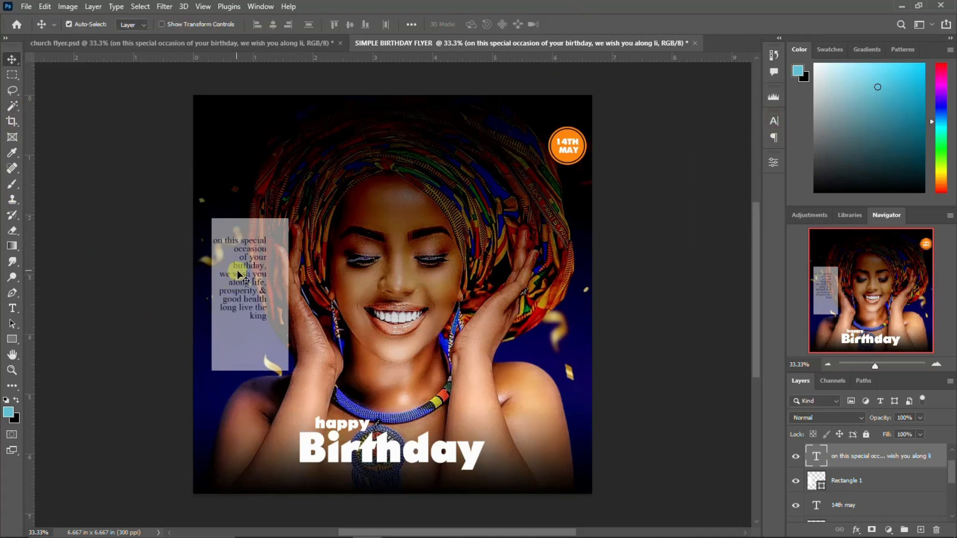
{"action": "left_click_drag", "start_coordinate": [244, 274], "coordinate": [250, 278]}
{"action": "left_click", "coordinate": [245, 331]}
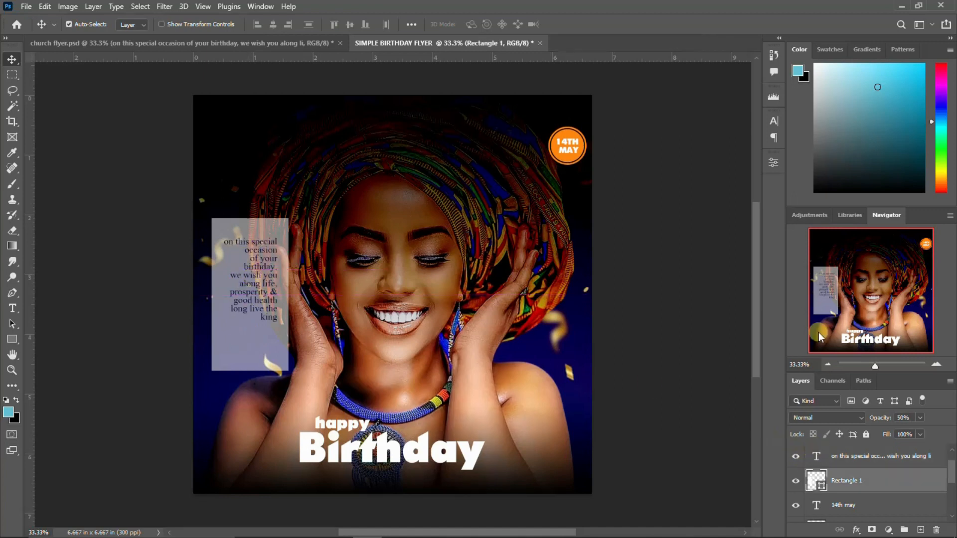
{"action": "type", "text": "100"}
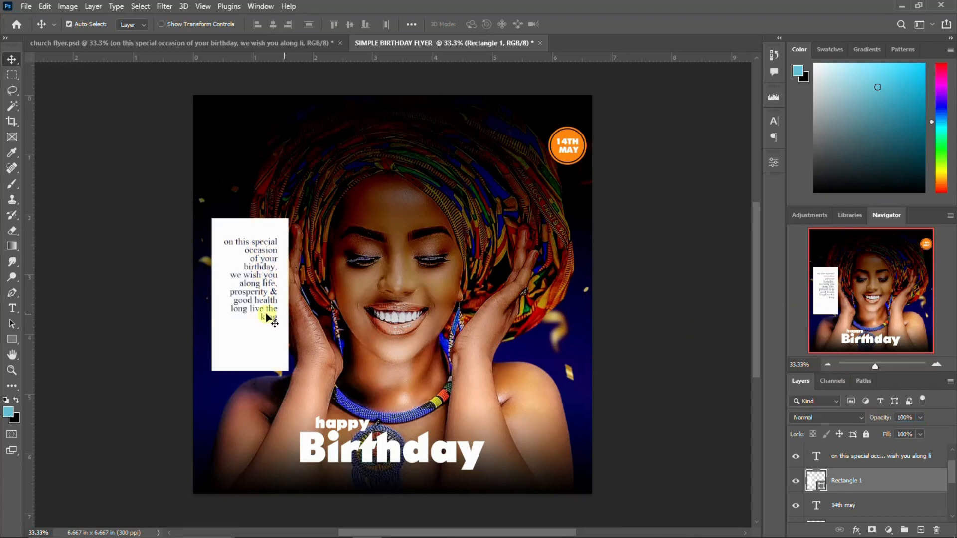
{"action": "left_click", "coordinate": [253, 283]}
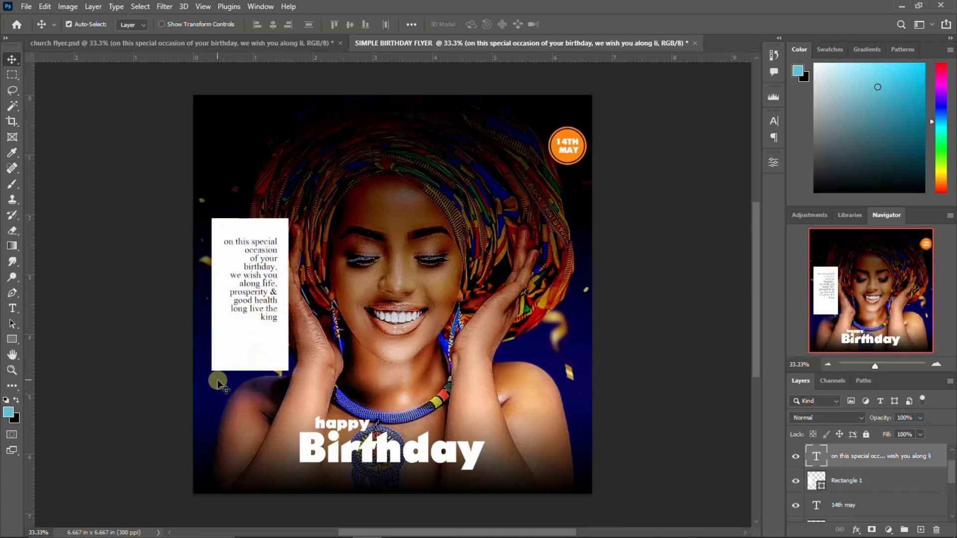
Type the sender's name on the card and position it beneath the message
{"action": "key", "text": "t"}
{"action": "left_click", "coordinate": [244, 333]}
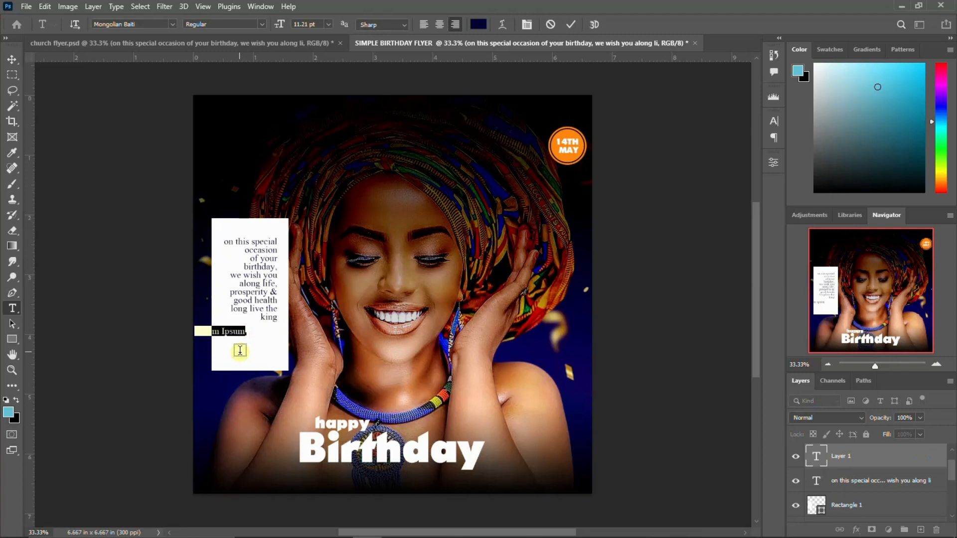
{"action": "left_click", "coordinate": [240, 352]}
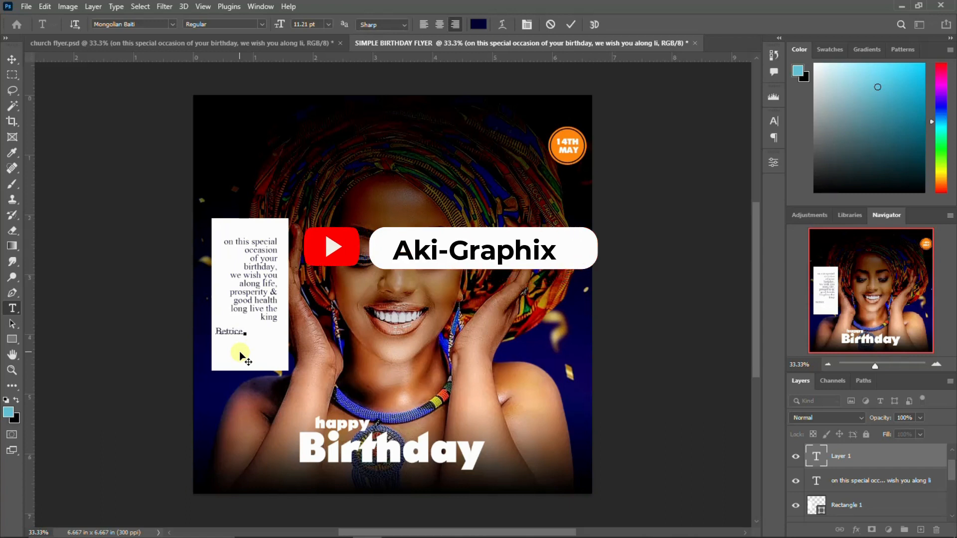
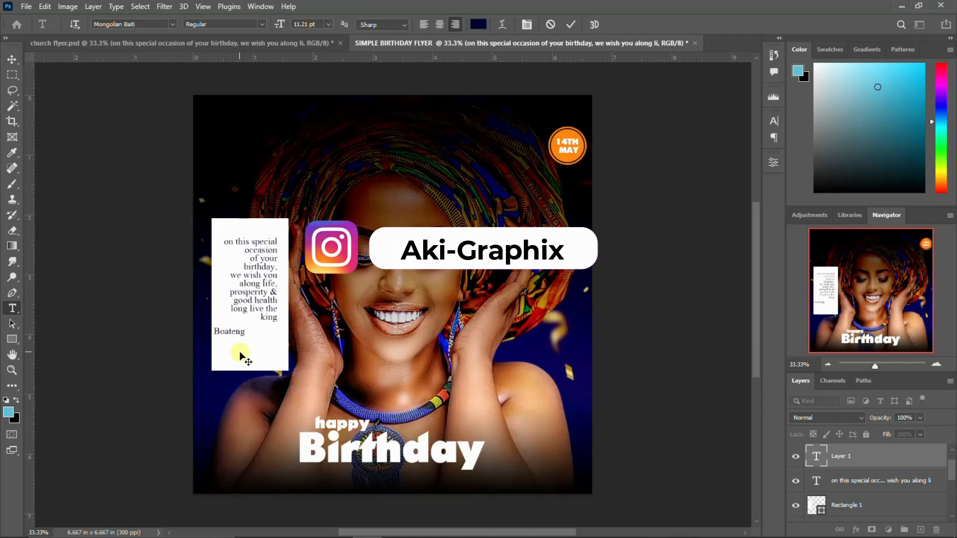
{"action": "key", "text": "ctrl+Return"}
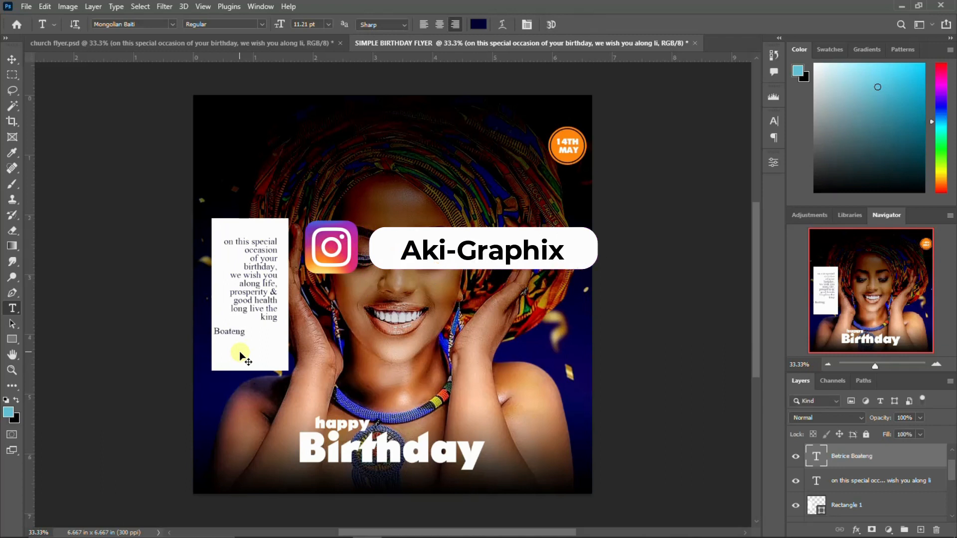
{"action": "key", "text": "ctrl+t"}
{"action": "left_click_drag", "start_coordinate": [236, 332], "coordinate": [265, 337]}
{"action": "key", "text": "Return"}
Set the signature font to Autograf PERSONAL USE ONLY
{"action": "left_click", "coordinate": [774, 119]}
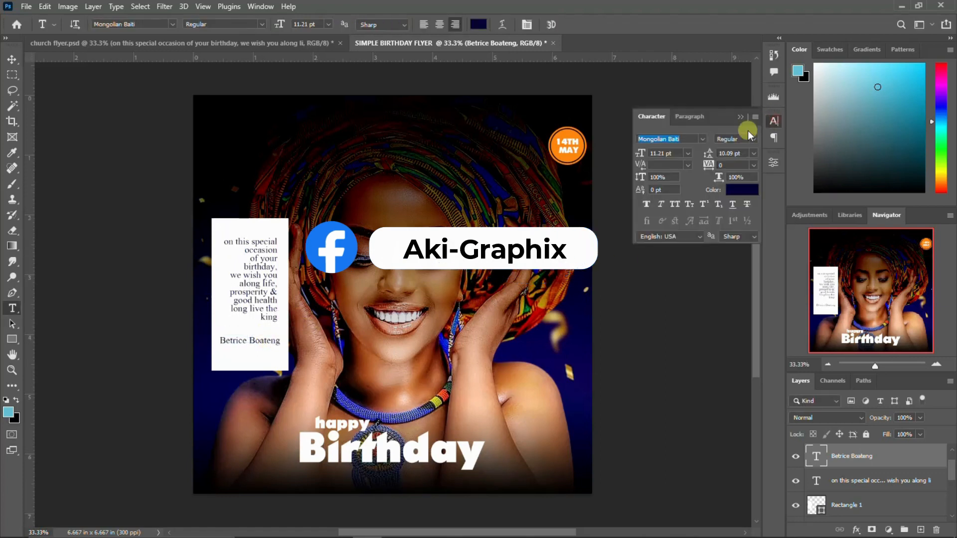
{"action": "left_click", "coordinate": [703, 138]}
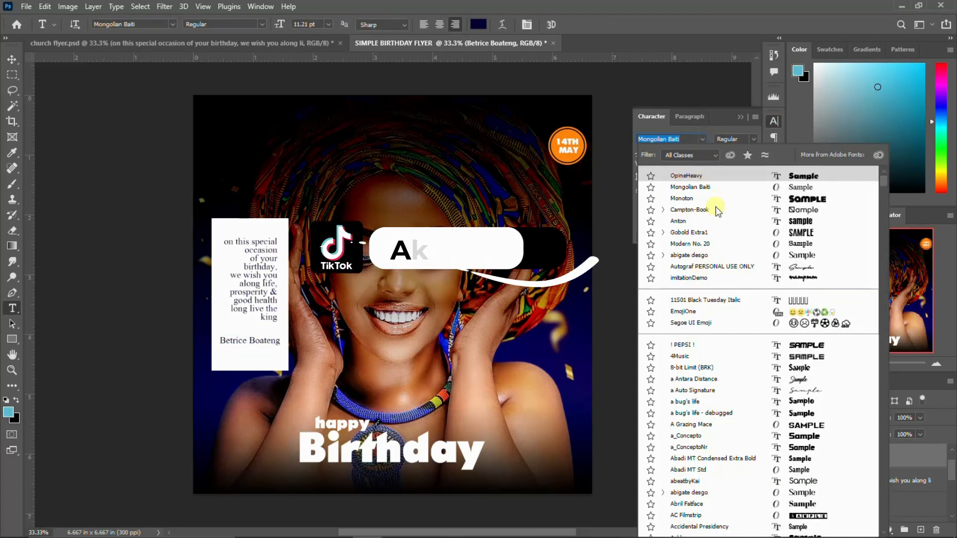
{"action": "left_click", "coordinate": [698, 267]}
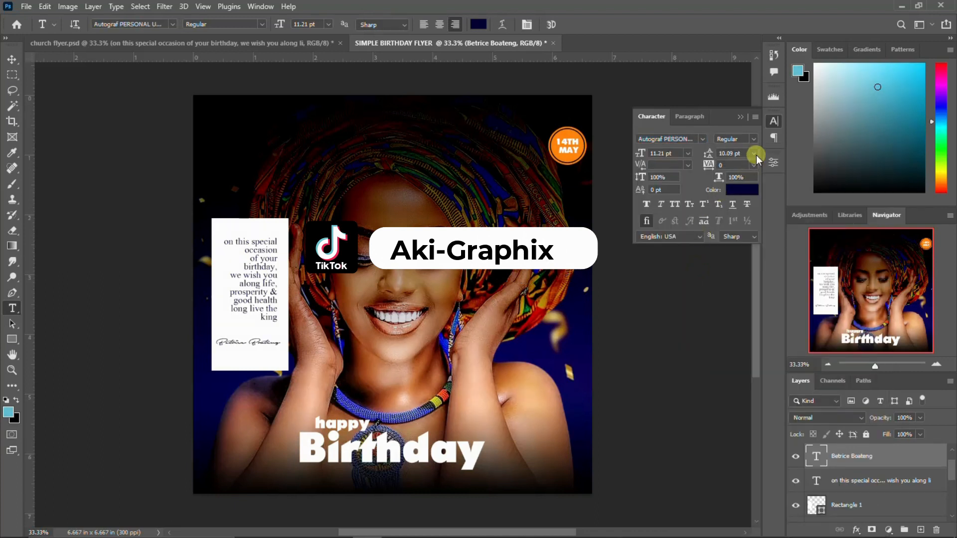
{"action": "left_click", "coordinate": [773, 121]}
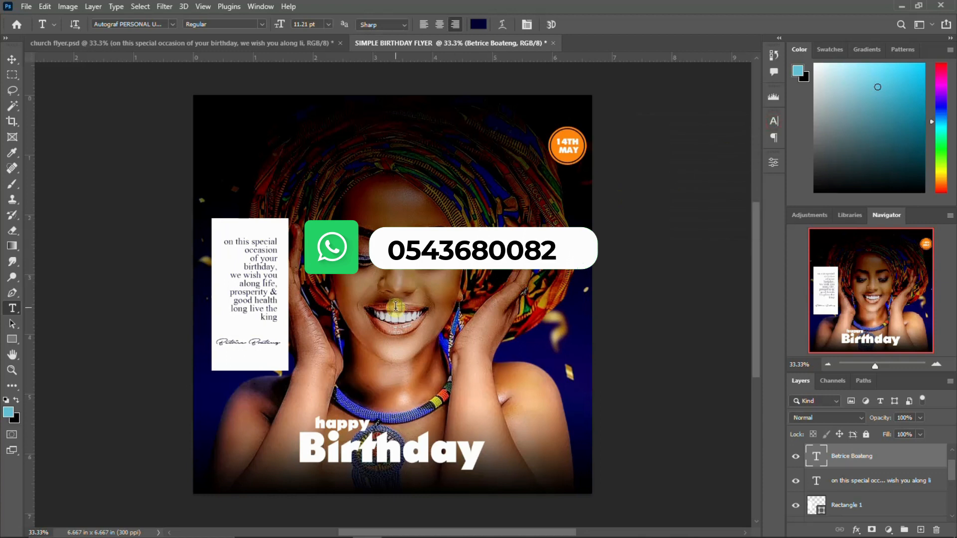
Group the text layers from 'happy' to 'birthday' into a group named TEXTS
{"action": "left_click", "coordinate": [14, 56]}
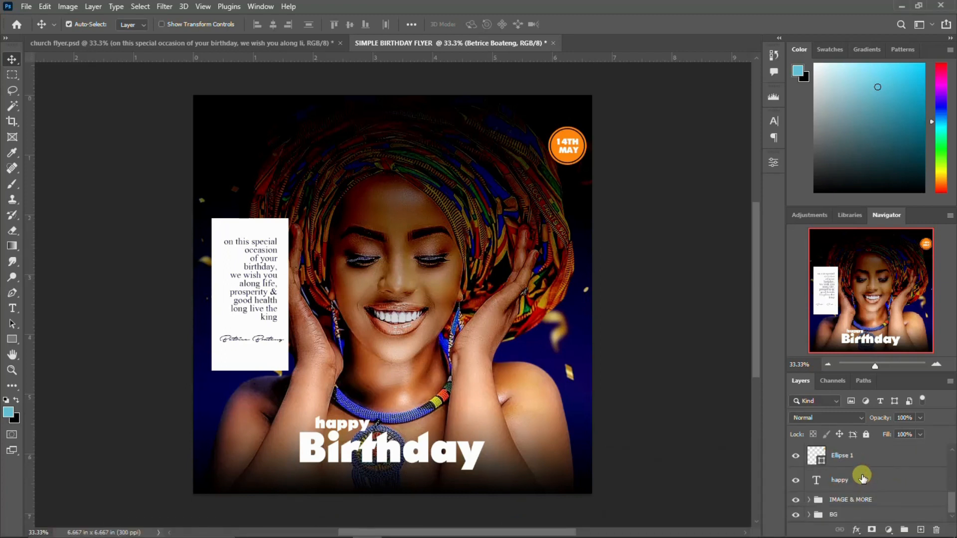
{"action": "left_click", "coordinate": [862, 481]}
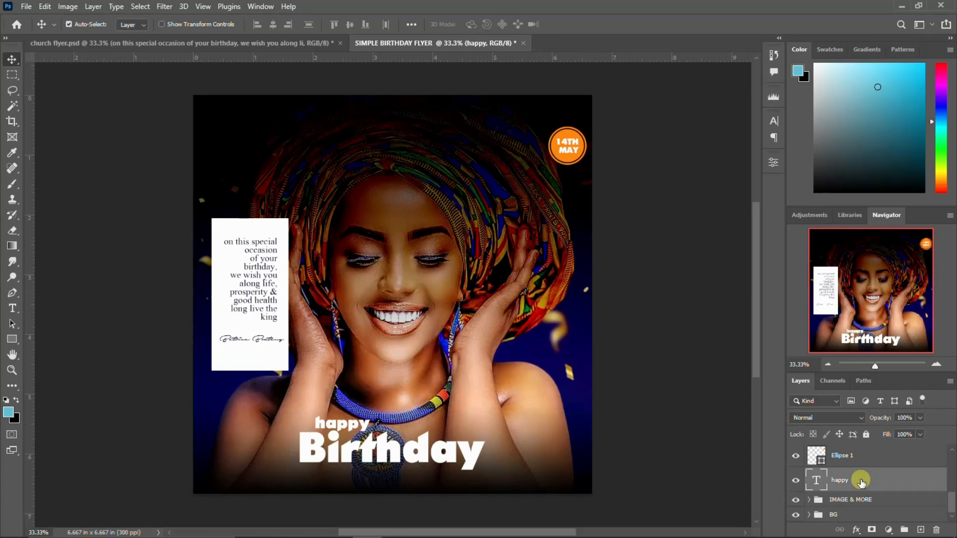
{"action": "scroll", "coordinate": [862, 481], "scroll_direction": "up", "scroll_amount": 5}
{"action": "left_click", "coordinate": [863, 465], "text": "shift"}
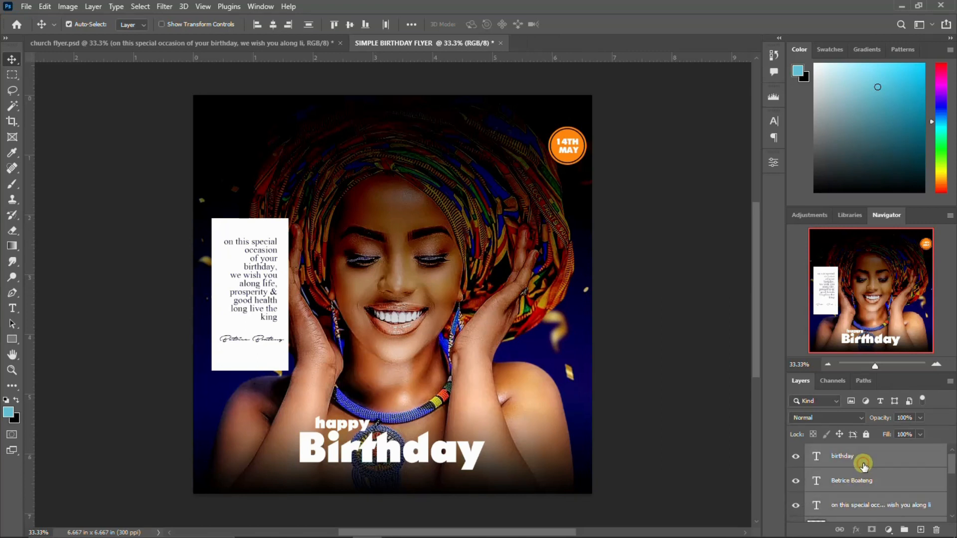
{"action": "key", "text": "ctrl+g"}
{"action": "left_click", "coordinate": [797, 452]}
{"action": "left_click", "coordinate": [797, 452]}
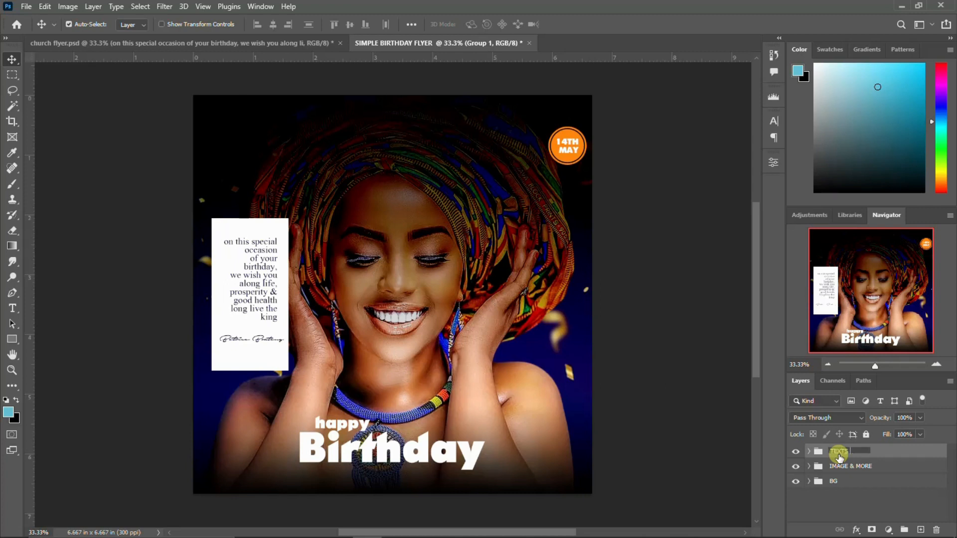
{"action": "key", "text": "Return"}
{"action": "left_click", "coordinate": [795, 452]}
{"action": "left_click", "coordinate": [795, 452]}
Stamp a merged copy of all visible layers above the TEXTS group
{"action": "left_click", "coordinate": [850, 452]}
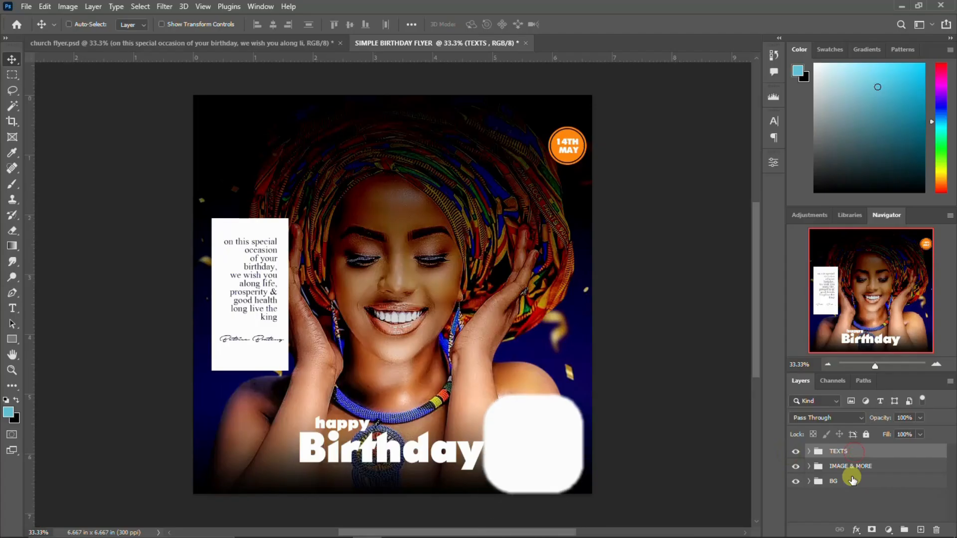
{"action": "key", "text": "ctrl+shift+alt+e"}
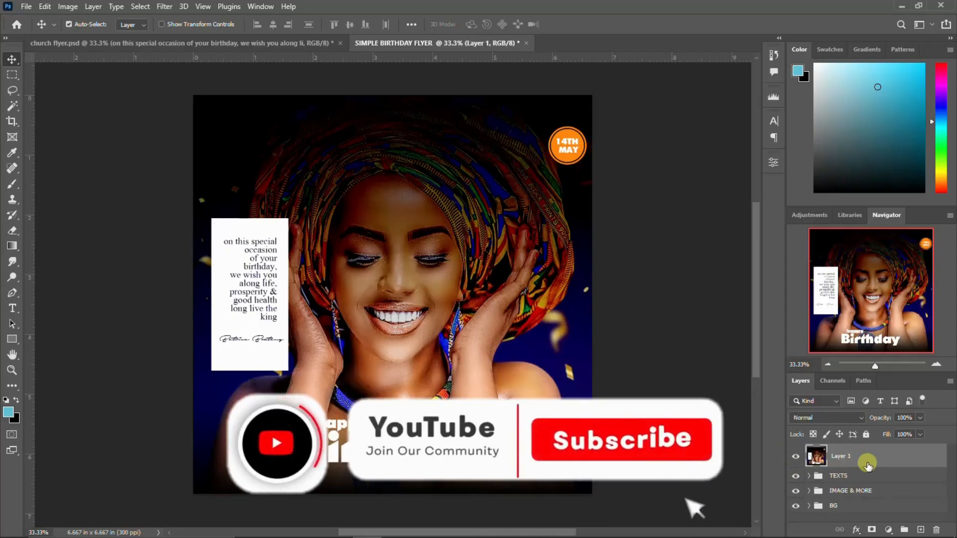
{"action": "left_click", "coordinate": [167, 7]}
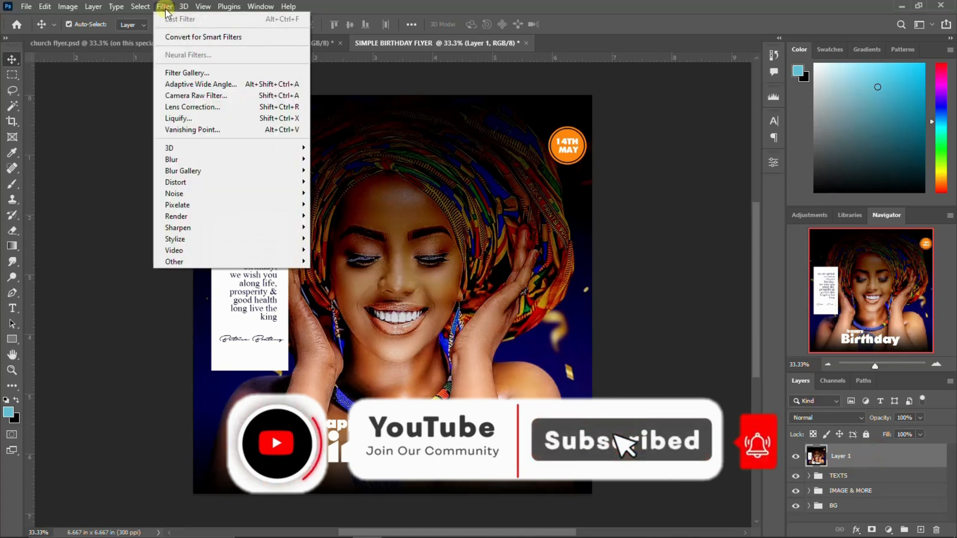
In Camera Raw, warm Temperature to +34, add magenta Tint, and raise Contrast, Highlights and Blacks
{"action": "left_click", "coordinate": [234, 95]}
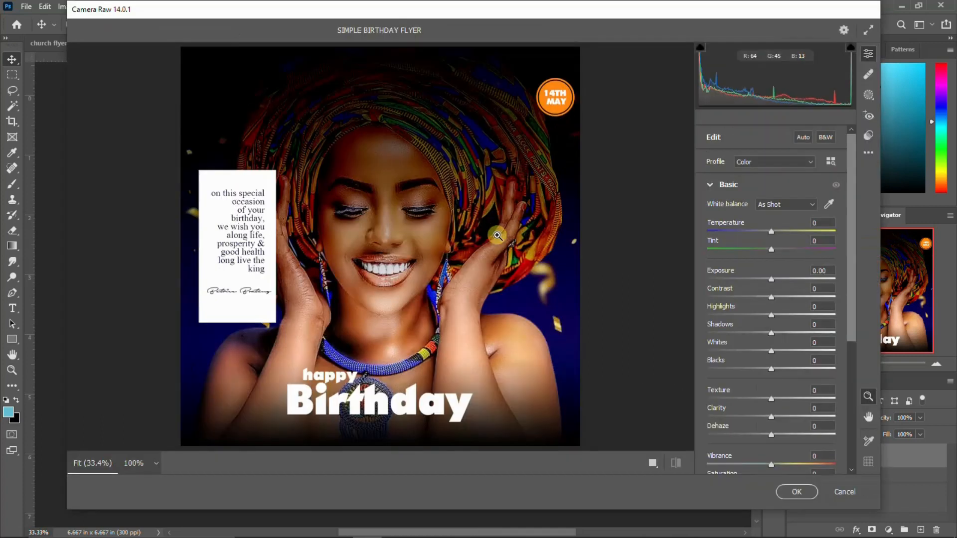
{"action": "left_click_drag", "start_coordinate": [772, 231], "coordinate": [781, 317]}
{"action": "left_click", "coordinate": [772, 249]}
{"action": "left_click", "coordinate": [772, 297]}
{"action": "left_click", "coordinate": [770, 317]}
{"action": "left_click", "coordinate": [771, 349]}
{"action": "mouse_move", "coordinate": [771, 369]}
{"action": "left_mouse_down"}
{"action": "mouse_move", "coordinate": [799, 374]}
{"action": "mouse_move", "coordinate": [716, 364]}
{"action": "mouse_move", "coordinate": [780, 377]}
{"action": "left_mouse_up"}
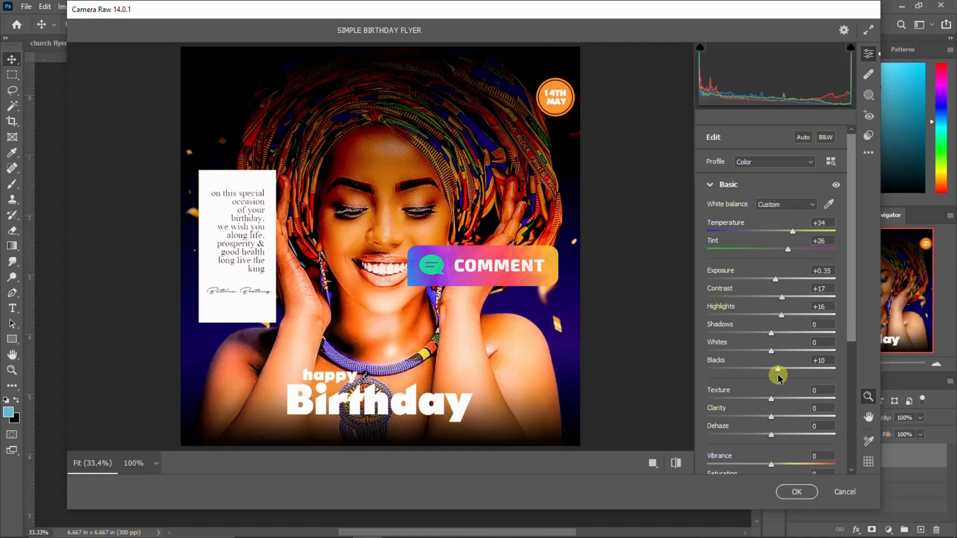
Add slight Texture, boost Vibrance to +16, compare before/after, and apply the grade
{"action": "mouse_move", "coordinate": [772, 402]}
{"action": "left_mouse_down"}
{"action": "mouse_move", "coordinate": [791, 401]}
{"action": "mouse_move", "coordinate": [748, 391]}
{"action": "mouse_move", "coordinate": [772, 400]}
{"action": "left_mouse_up"}
{"action": "scroll", "coordinate": [770, 434], "scroll_direction": "down", "scroll_amount": 1}
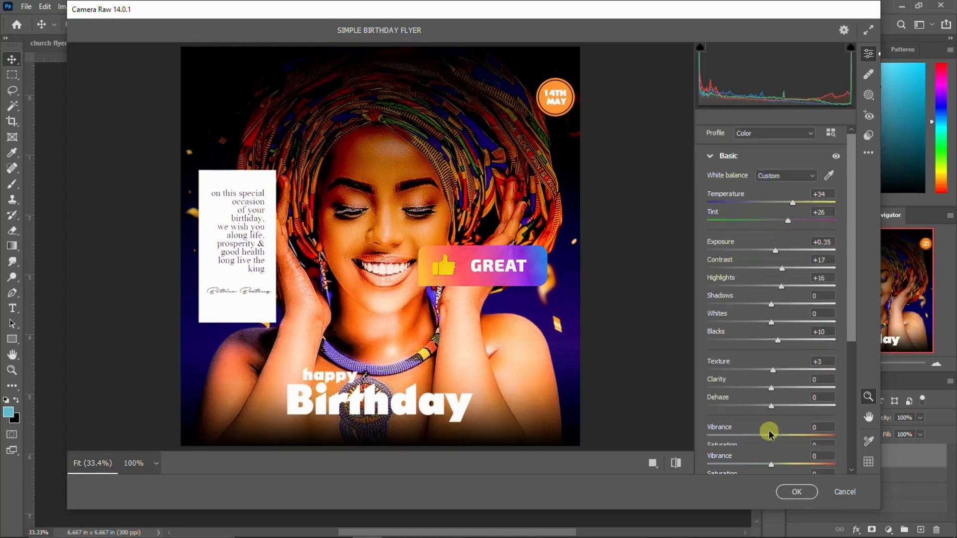
{"action": "mouse_move", "coordinate": [770, 437]}
{"action": "left_mouse_down"}
{"action": "mouse_move", "coordinate": [794, 438]}
{"action": "mouse_move", "coordinate": [773, 447]}
{"action": "left_mouse_up"}
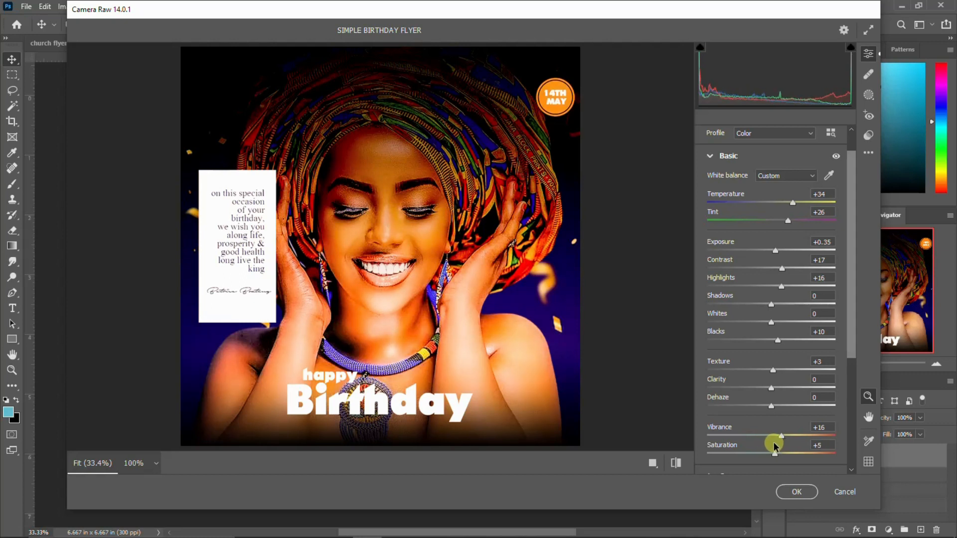
{"action": "left_click", "coordinate": [653, 463]}
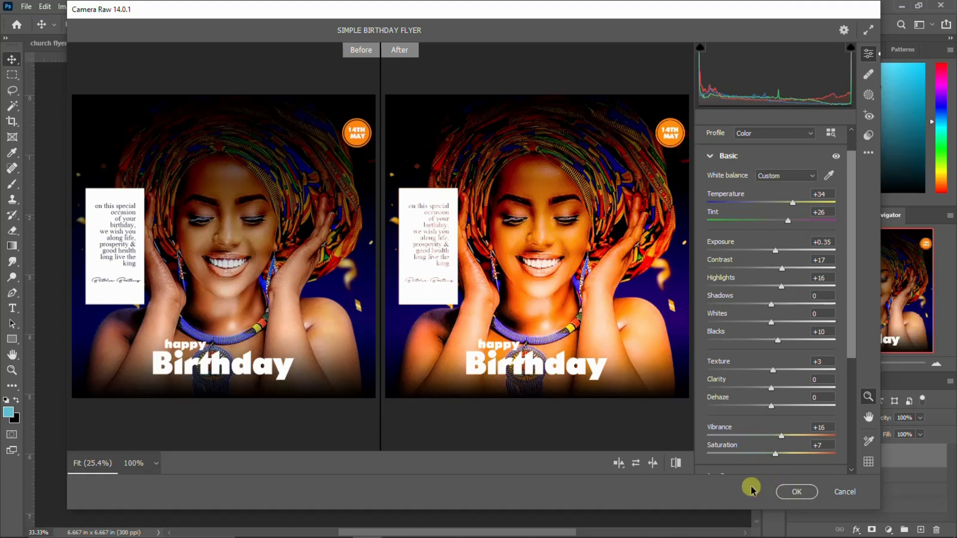
{"action": "left_click", "coordinate": [796, 492]}
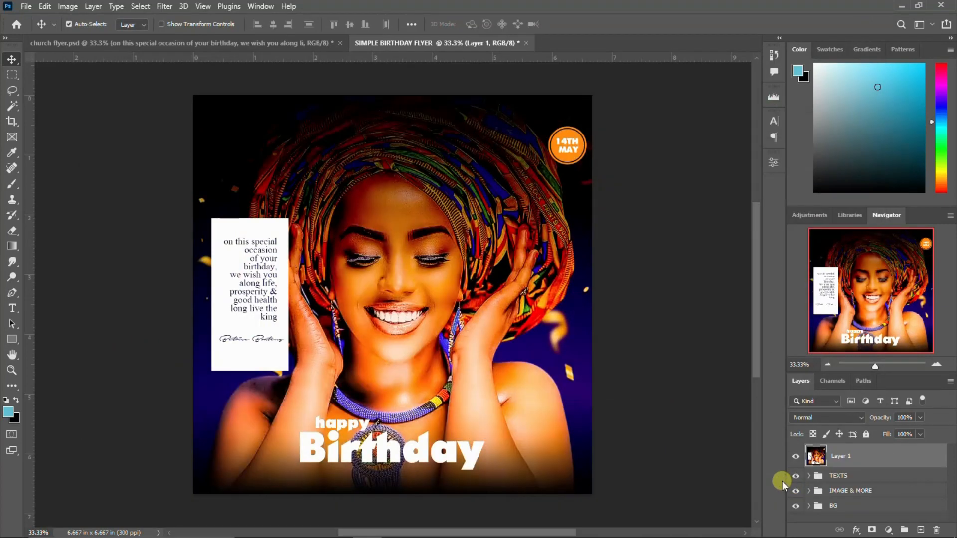
{"action": "scroll", "coordinate": [426, 349], "scroll_direction": "down", "scroll_amount": 1}
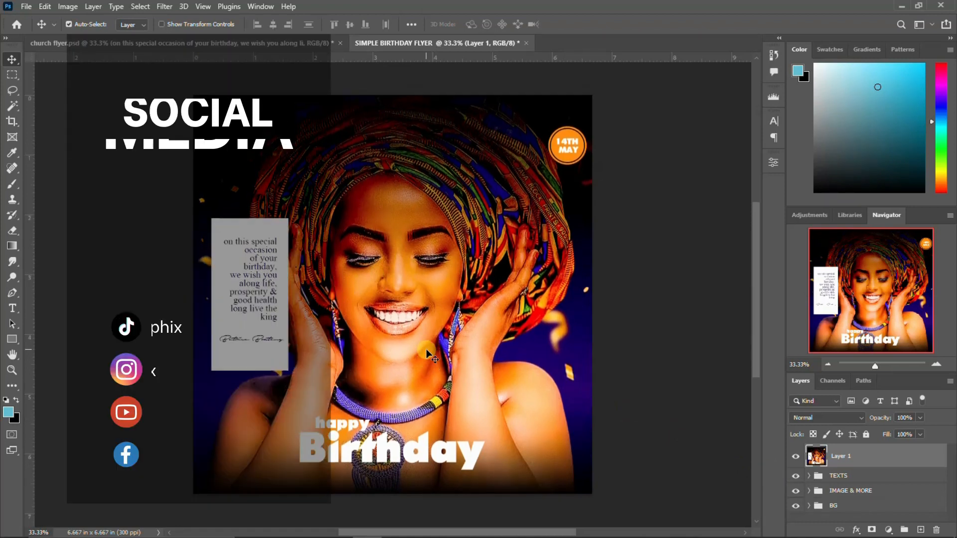